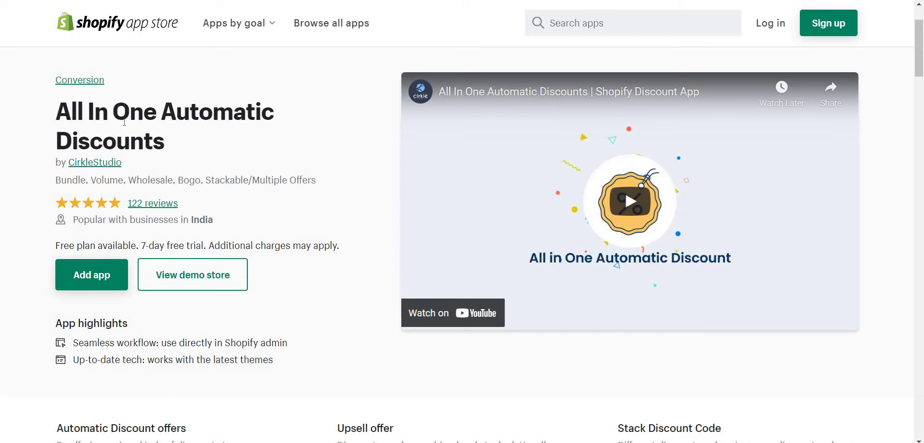
{"action": "double_click", "coordinate": [124, 122]}
{"action": "left_click", "coordinate": [180, 150]}
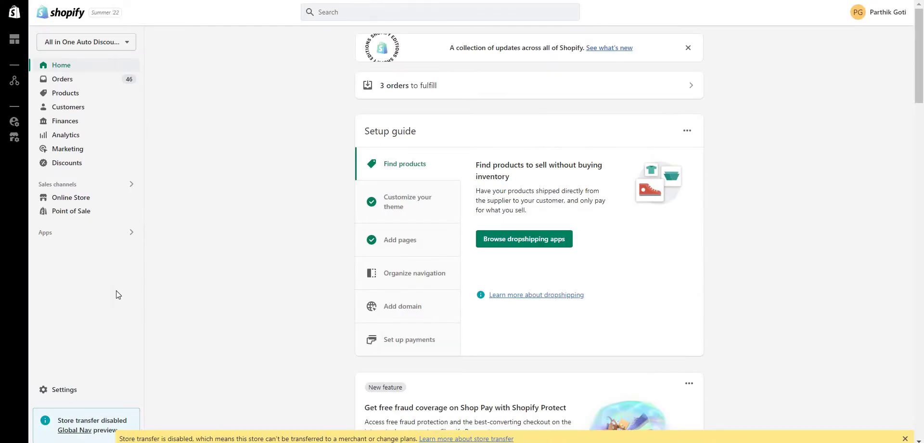
- Open the All In One Automatic Discounts app's discount settings and examine the Discount Code Box and Apply Multiple Discount Code options
{"action": "left_click", "coordinate": [67, 236]}
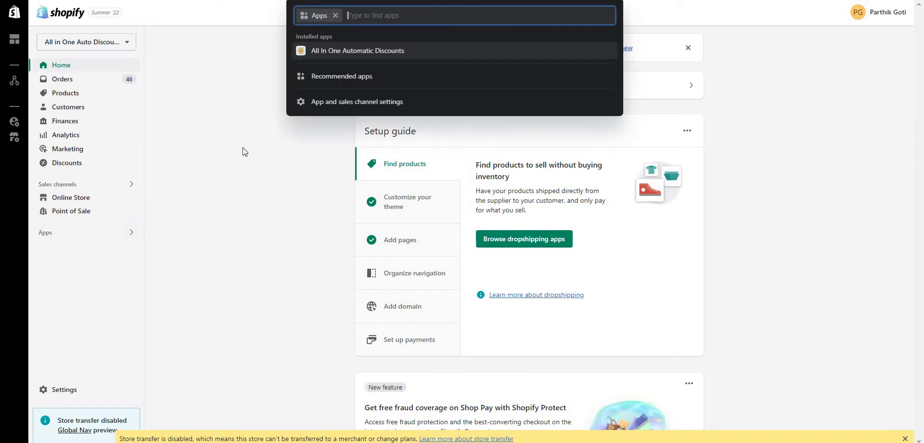
{"action": "left_click", "coordinate": [337, 55]}
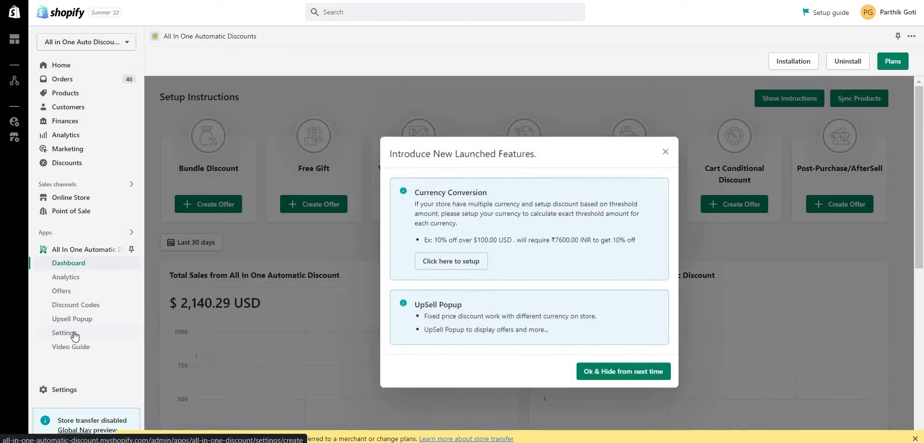
{"action": "left_click", "coordinate": [73, 333]}
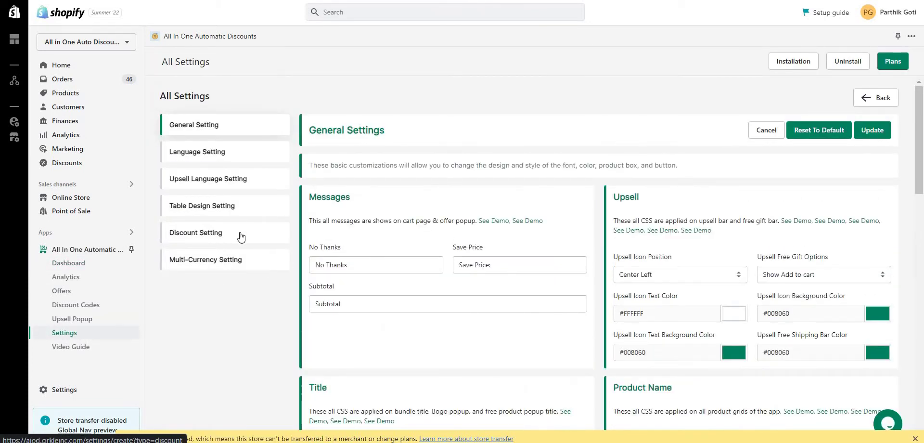
{"action": "left_click", "coordinate": [240, 236]}
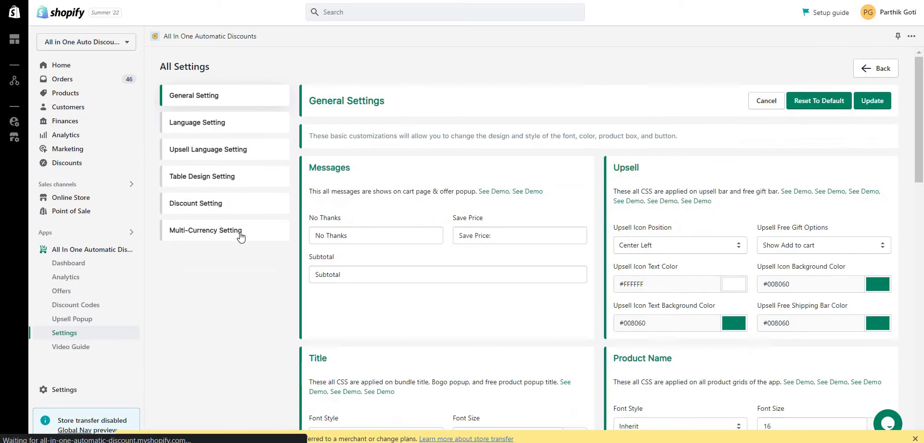
{"action": "scroll", "coordinate": [448, 319], "scroll_direction": "down", "scroll_amount": 8}
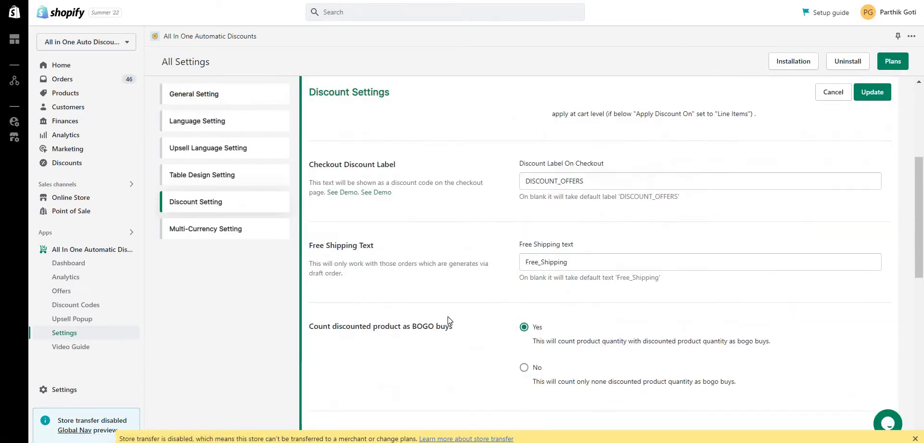
{"action": "scroll", "coordinate": [447, 320], "scroll_direction": "down", "scroll_amount": 2}
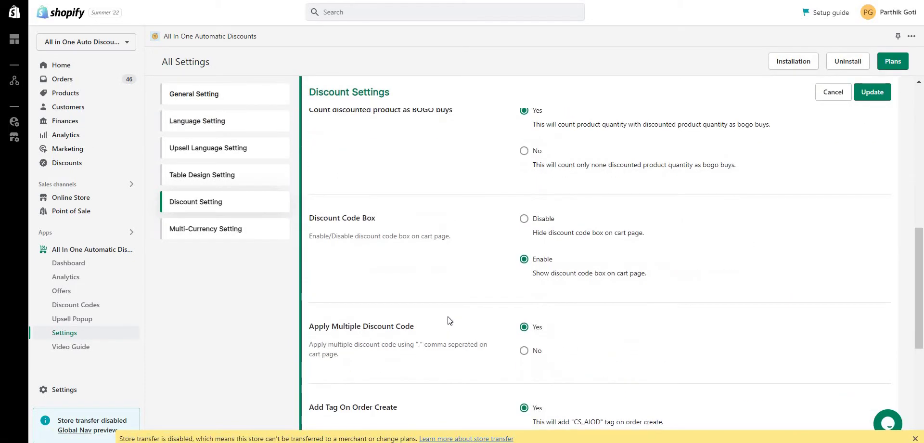
{"action": "triple_click", "coordinate": [343, 218]}
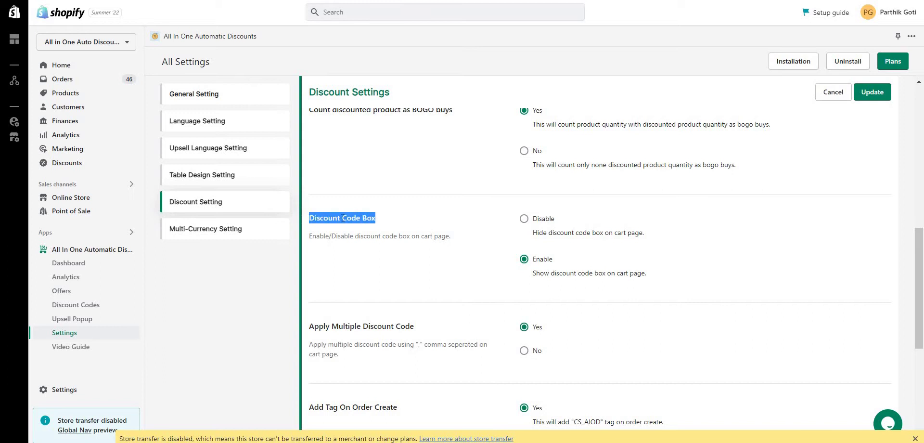
{"action": "left_click", "coordinate": [404, 292]}
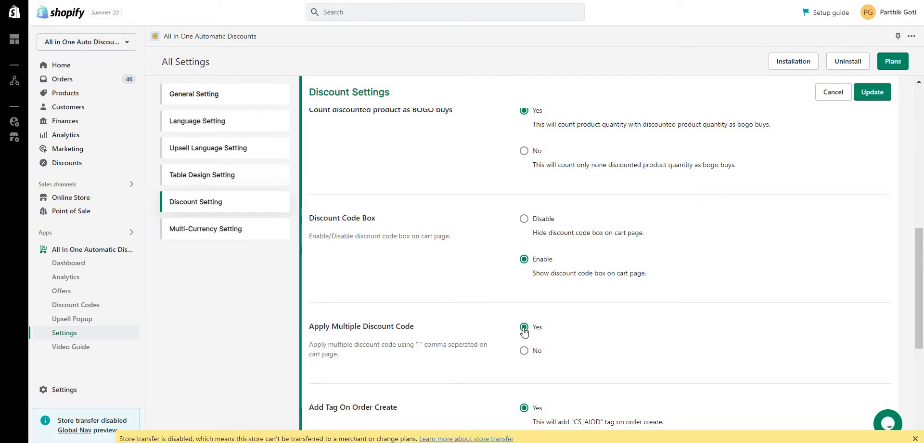
- Start a new discount code in the app and title it "welcome"
{"action": "left_click", "coordinate": [76, 307]}
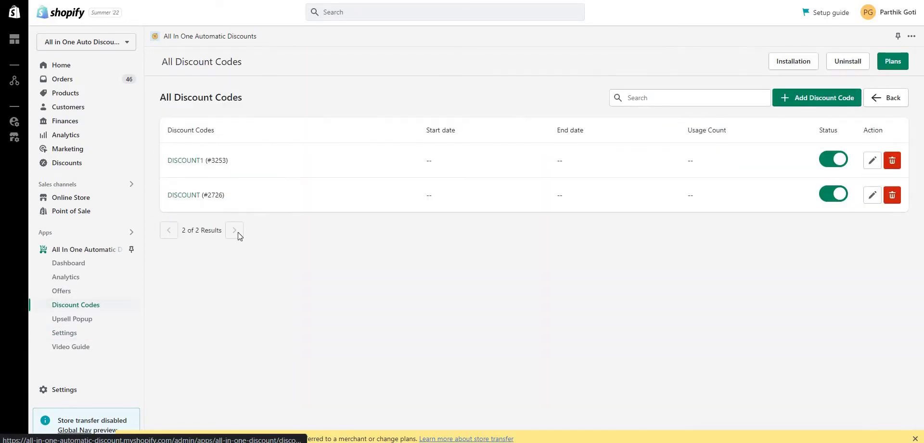
{"action": "left_click", "coordinate": [811, 103]}
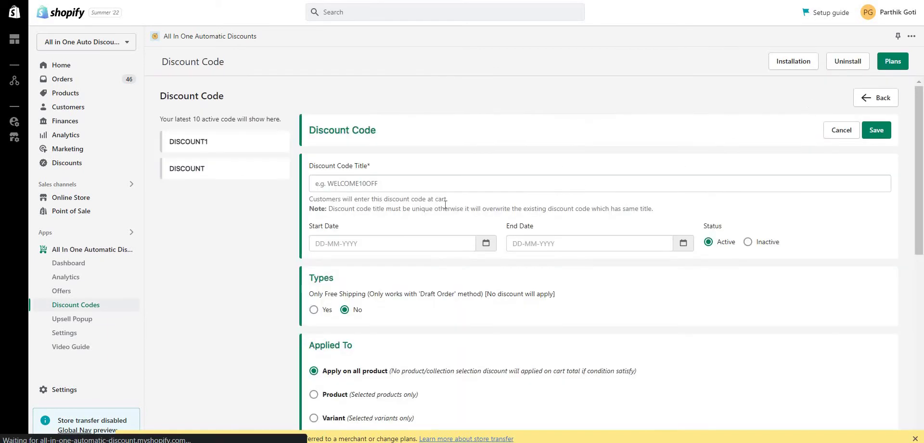
{"action": "left_click", "coordinate": [396, 184]}
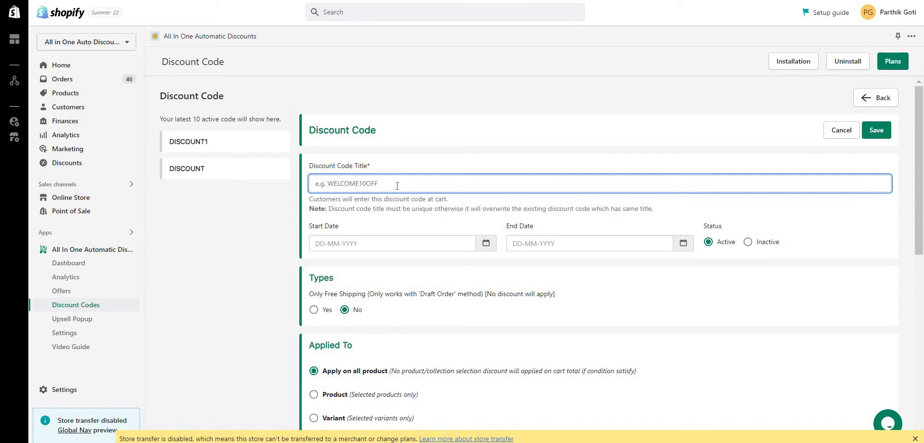
{"action": "type", "text": "welcome"}
- Try the Only Free Shipping option and the free shipping with discount option, setting each back to No
{"action": "scroll", "coordinate": [433, 270], "scroll_direction": "down", "scroll_amount": 1}
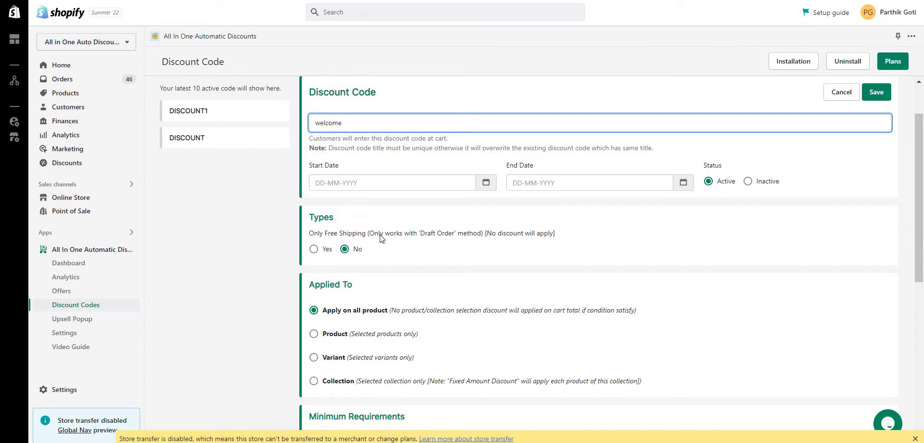
{"action": "left_click", "coordinate": [314, 249]}
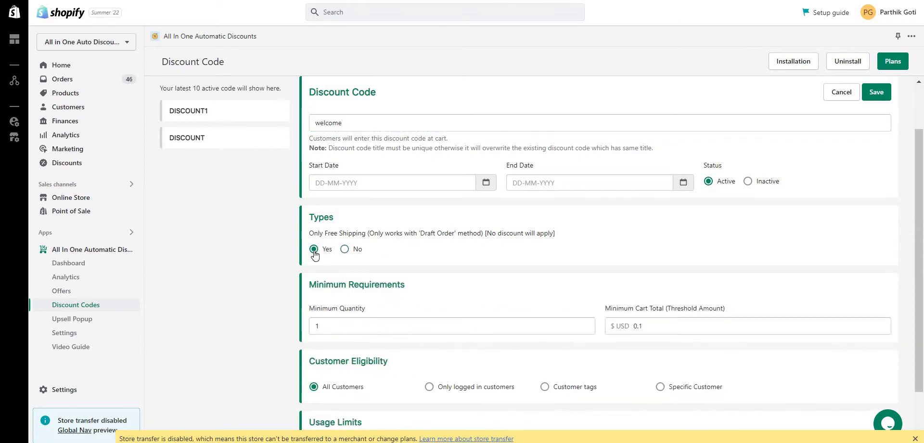
{"action": "left_click", "coordinate": [345, 249]}
{"action": "scroll", "coordinate": [346, 241], "scroll_direction": "down", "scroll_amount": 2}
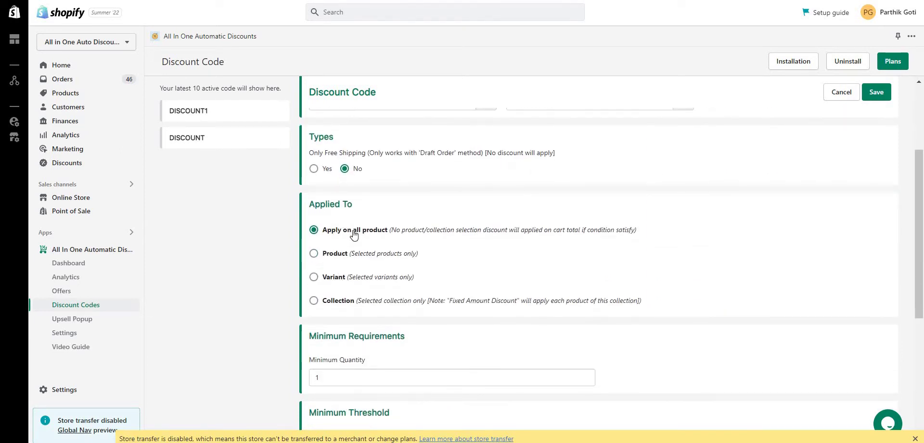
{"action": "scroll", "coordinate": [353, 235], "scroll_direction": "down", "scroll_amount": 3}
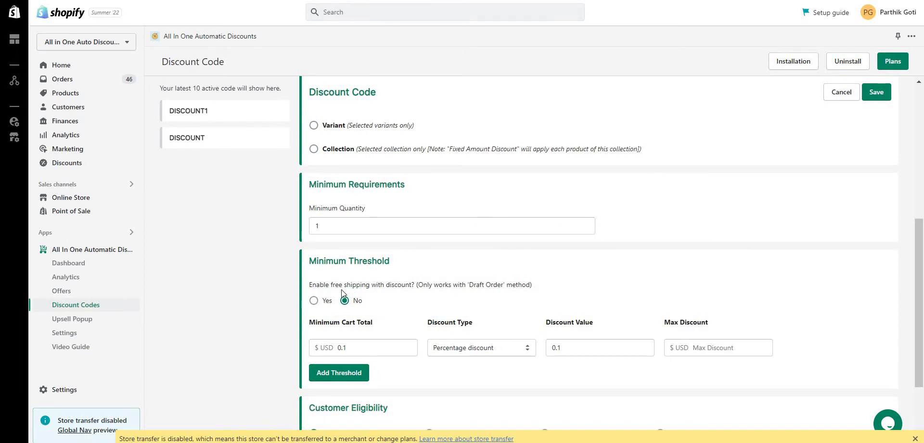
{"action": "left_click", "coordinate": [314, 301]}
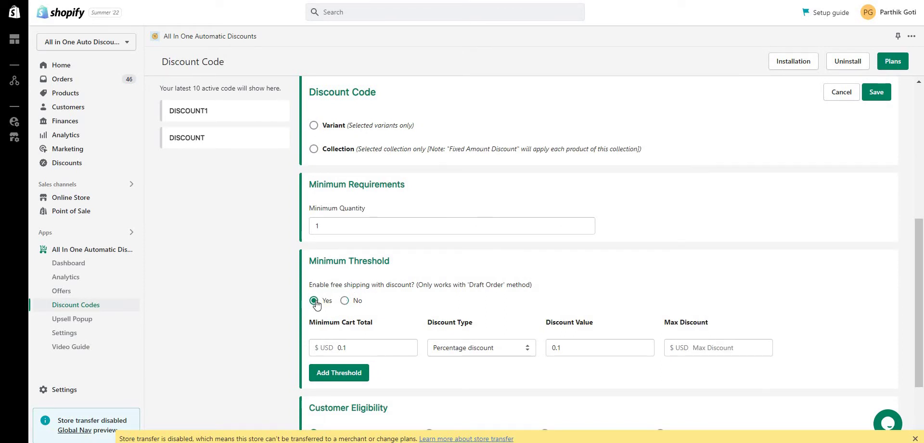
{"action": "left_click", "coordinate": [346, 300]}
{"action": "scroll", "coordinate": [346, 302], "scroll_direction": "up", "scroll_amount": 3}
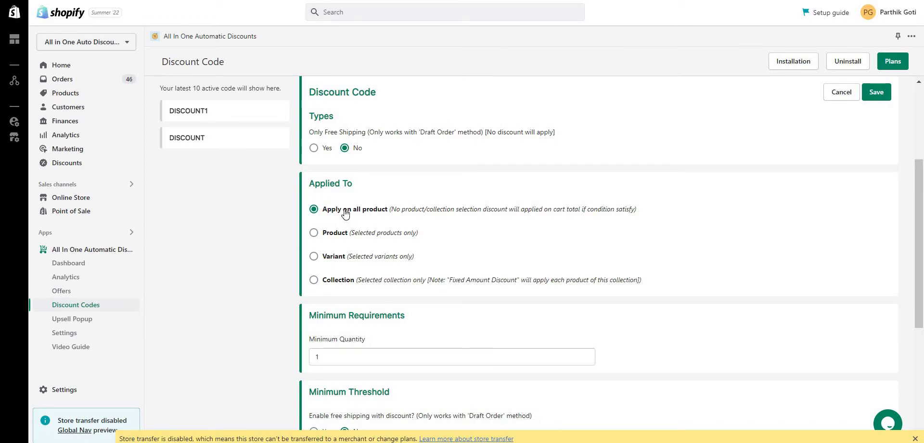
- Set the first threshold to a discount value of 10 percent with a minimum cart total of 100 USD
{"action": "scroll", "coordinate": [345, 214], "scroll_direction": "down", "scroll_amount": 3}
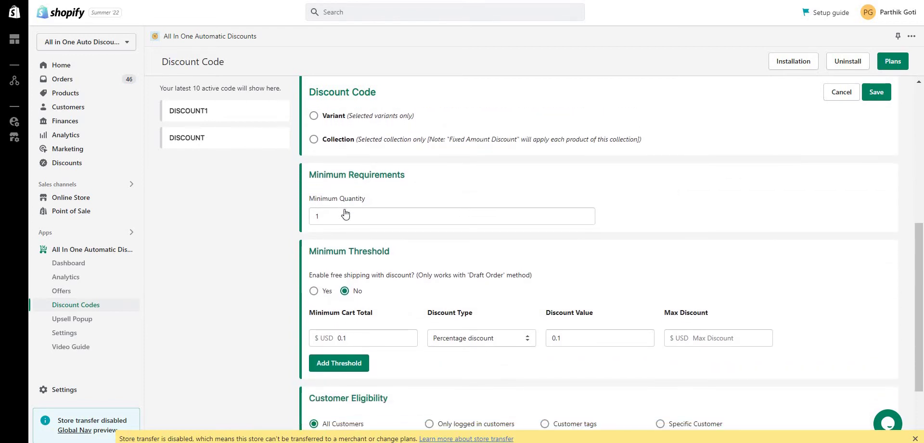
{"action": "left_click", "coordinate": [590, 345]}
{"action": "key", "text": "BackSpace"}
{"action": "key", "text": "BackSpace"}
{"action": "key", "text": "BackSpace"}
{"action": "type", "text": "10"}
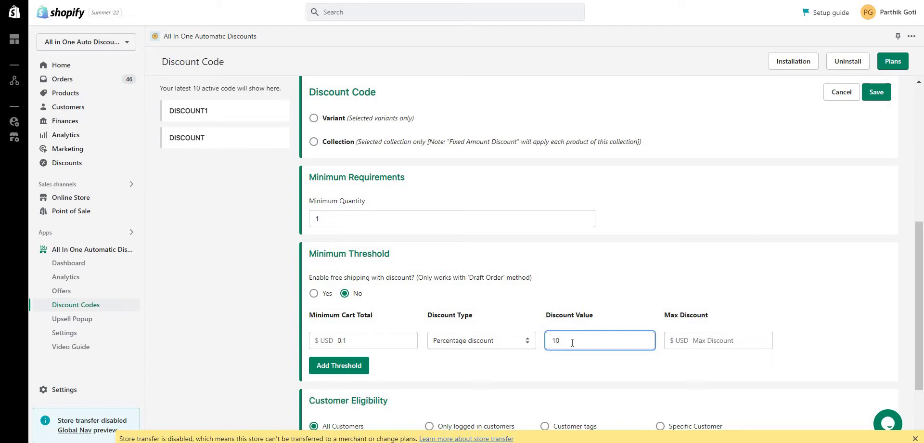
{"action": "left_click", "coordinate": [360, 344]}
{"action": "key", "text": "BackSpace"}
{"action": "key", "text": "BackSpace"}
{"action": "key", "text": "BackSpace"}
{"action": "type", "text": "100"}
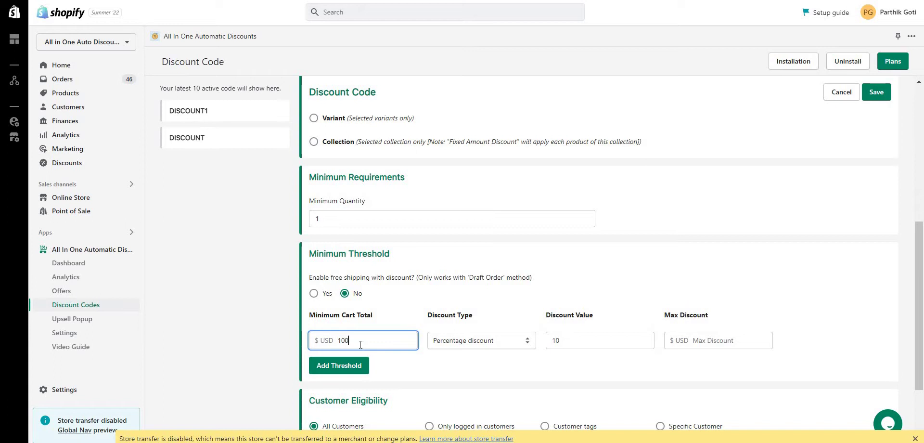
- Add a second threshold with a minimum cart total of 200 USD and a percentage discount value of 20
{"action": "left_click", "coordinate": [326, 366]}
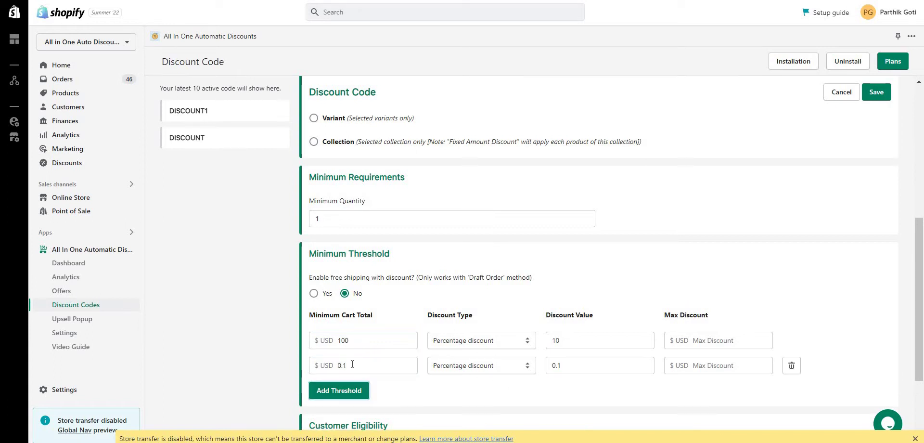
{"action": "left_click", "coordinate": [352, 364]}
{"action": "key", "text": "BackSpace"}
{"action": "key", "text": "BackSpace"}
{"action": "key", "text": "BackSpace"}
{"action": "type", "text": "200"}
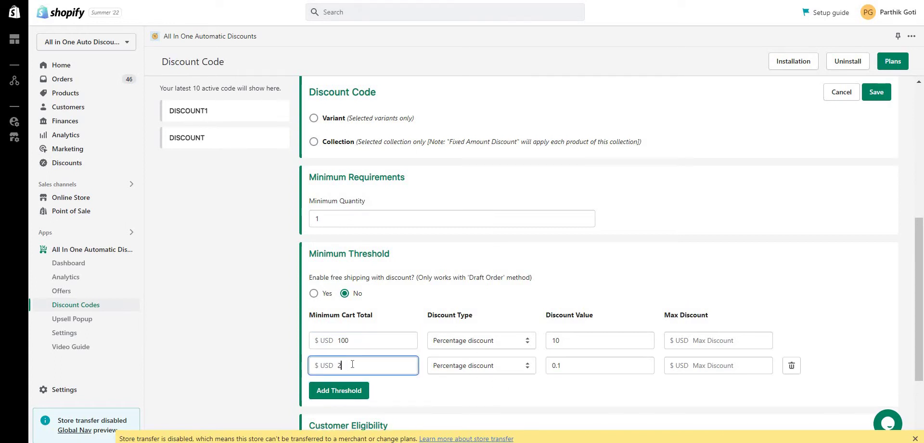
{"action": "left_click", "coordinate": [566, 370]}
{"action": "key", "text": "BackSpace"}
{"action": "type", "text": "20"}
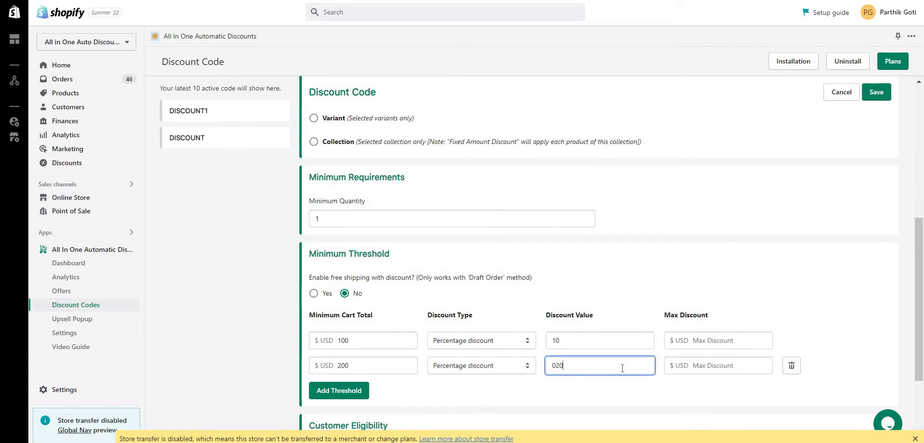
{"action": "key", "text": "BackSpace"}
{"action": "key", "text": "BackSpace"}
{"action": "key", "text": "BackSpace"}
{"action": "type", "text": "20"}
- Add a third threshold with a minimum cart total of 300 USD and a percentage discount value of 30
{"action": "left_click", "coordinate": [384, 389]}
{"action": "left_click", "coordinate": [361, 390]}
{"action": "left_click", "coordinate": [378, 390]}
{"action": "key", "text": "BackSpace"}
{"action": "key", "text": "BackSpace"}
{"action": "key", "text": "BackSpace"}
{"action": "type", "text": "300"}
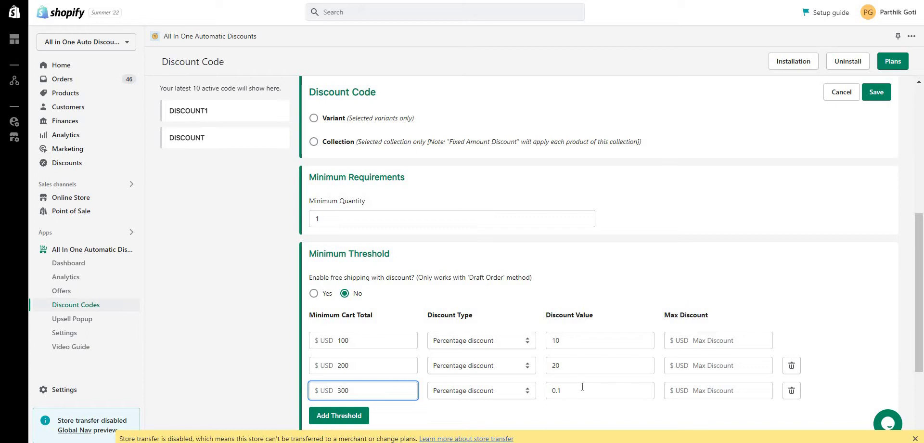
{"action": "left_click", "coordinate": [579, 390]}
{"action": "key", "text": "BackSpace"}
{"action": "key", "text": "BackSpace"}
{"action": "key", "text": "BackSpace"}
{"action": "type", "text": "30"}
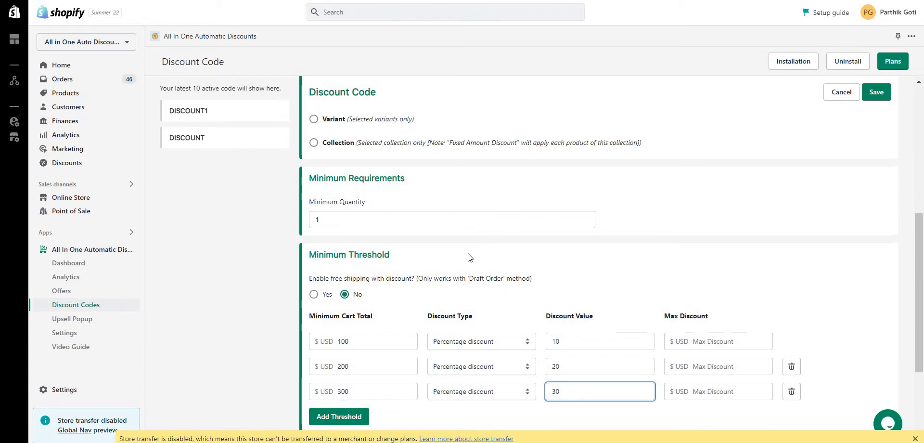
- Set the max discount of the three thresholds to 15, 20 and 30 USD respectively
{"action": "scroll", "coordinate": [457, 240], "scroll_direction": "up", "scroll_amount": 6}
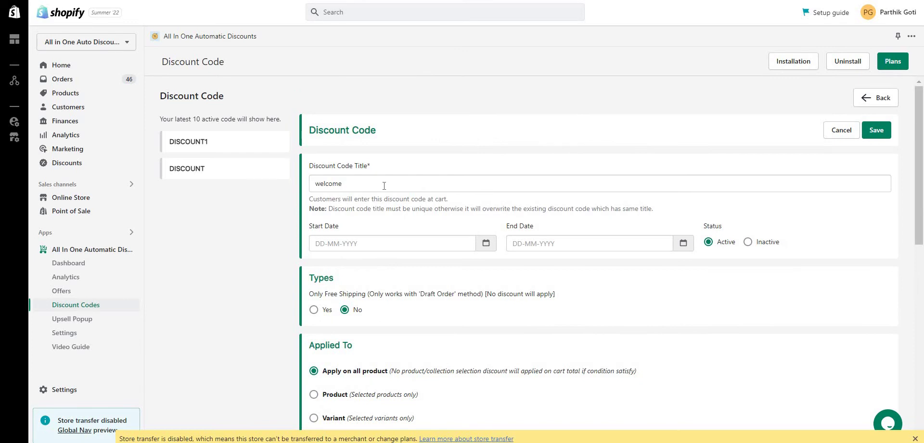
{"action": "scroll", "coordinate": [384, 186], "scroll_direction": "down", "scroll_amount": 6}
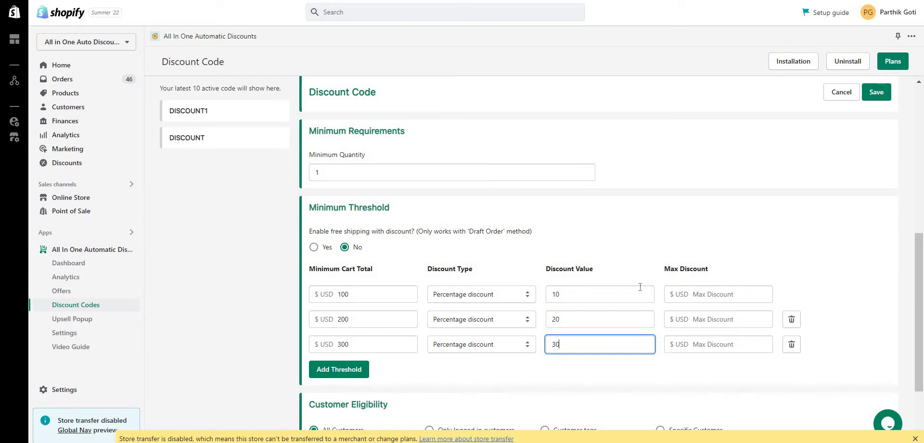
{"action": "left_click", "coordinate": [710, 291]}
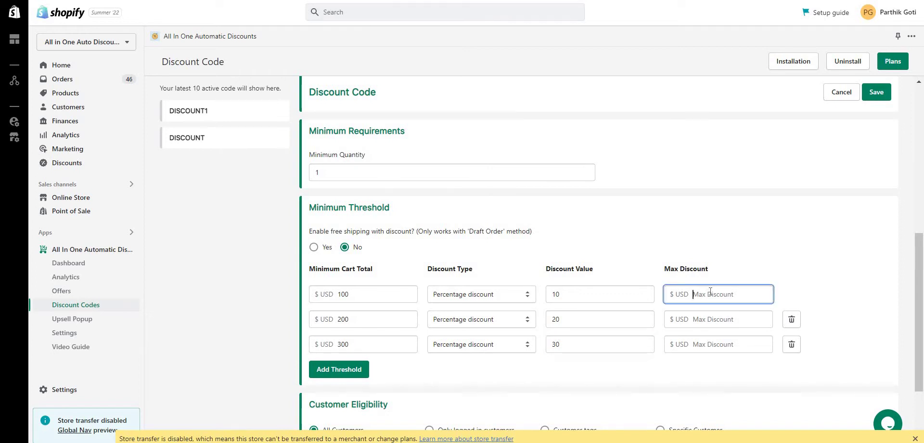
{"action": "type", "text": "15"}
{"action": "left_click", "coordinate": [715, 319]}
{"action": "type", "text": "20"}
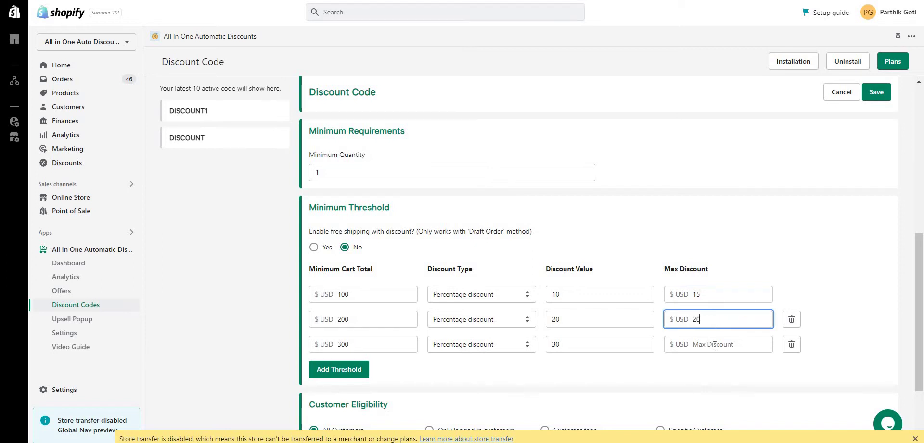
{"action": "left_click", "coordinate": [714, 345]}
{"action": "type", "text": "30"}
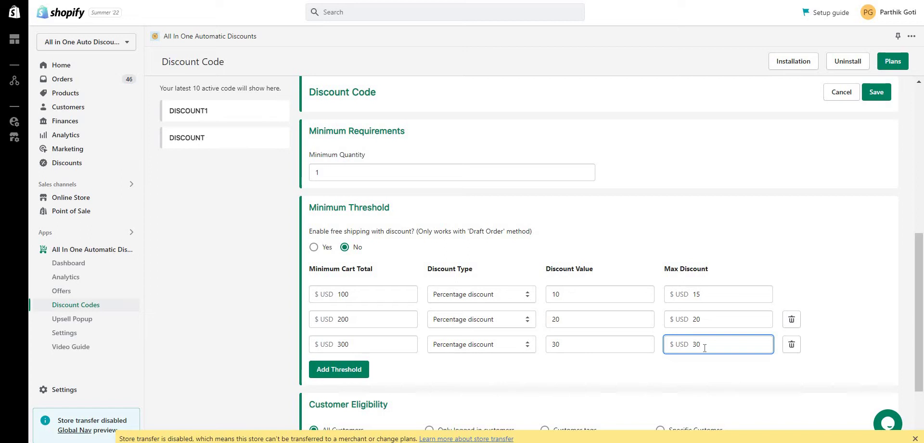
- Clear the max discount values of all three thresholds
{"action": "key", "text": "BackSpace"}
{"action": "key", "text": "BackSpace"}
{"action": "left_click", "coordinate": [716, 320]}
{"action": "key", "text": "BackSpace"}
{"action": "key", "text": "BackSpace"}
{"action": "left_click", "coordinate": [719, 295]}
{"action": "key", "text": "BackSpace"}
{"action": "key", "text": "BackSpace"}
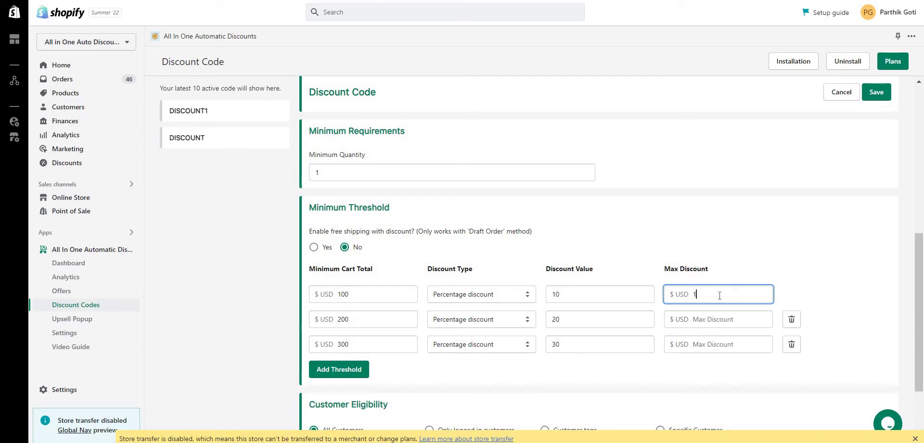
- Change the 100 USD threshold's discount type to Fix amount discount with a discount value of 10
{"action": "left_click", "coordinate": [483, 295]}
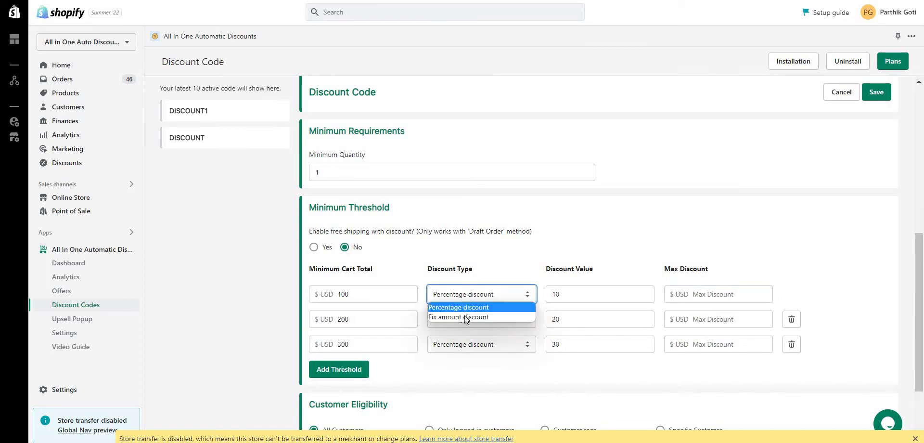
{"action": "left_click", "coordinate": [450, 316]}
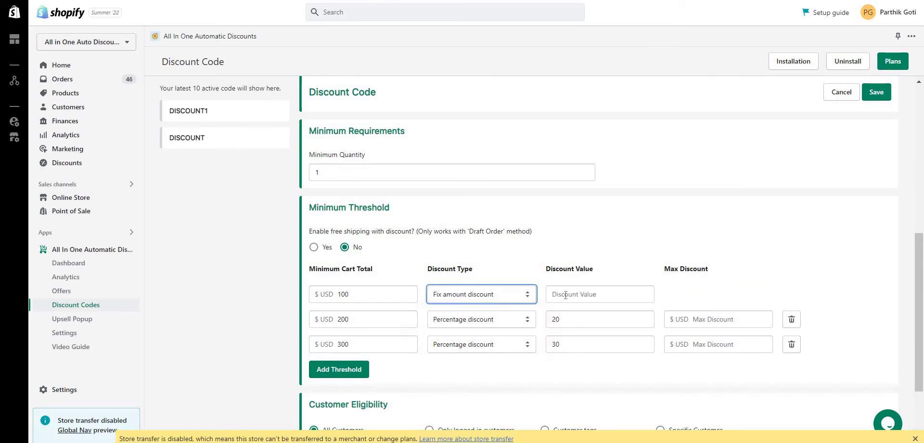
{"action": "left_click", "coordinate": [568, 294]}
{"action": "type", "text": "10"}
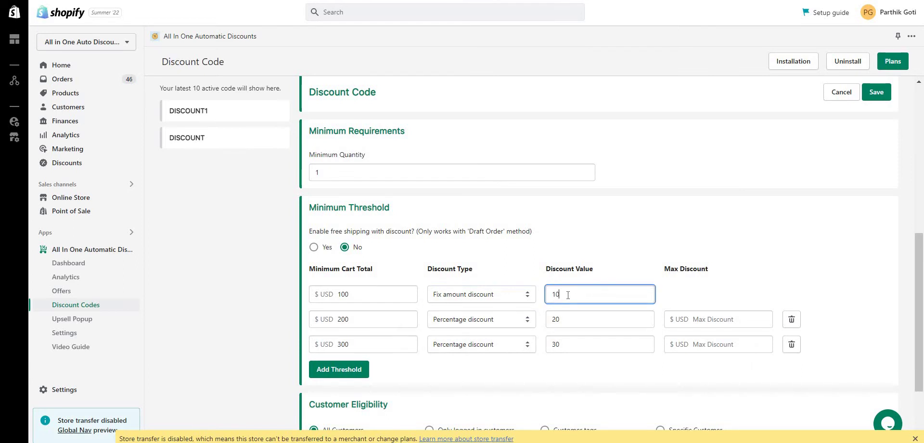
- Change the 100 USD threshold's discount type to Percentage discount with a discount value of 10
{"action": "left_click", "coordinate": [499, 295]}
{"action": "left_click", "coordinate": [483, 306]}
{"action": "left_click", "coordinate": [580, 298]}
{"action": "type", "text": "10"}
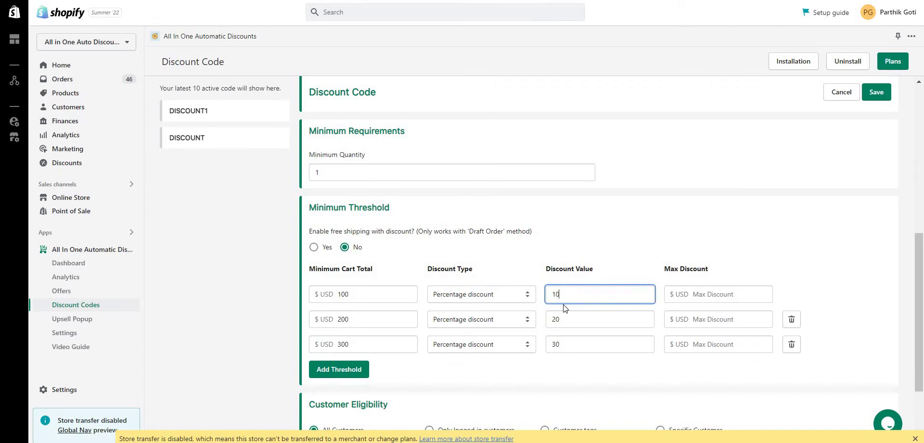
- Apply the discount code to selected products only and set the discount percentage to 10
{"action": "scroll", "coordinate": [565, 308], "scroll_direction": "up", "scroll_amount": 3}
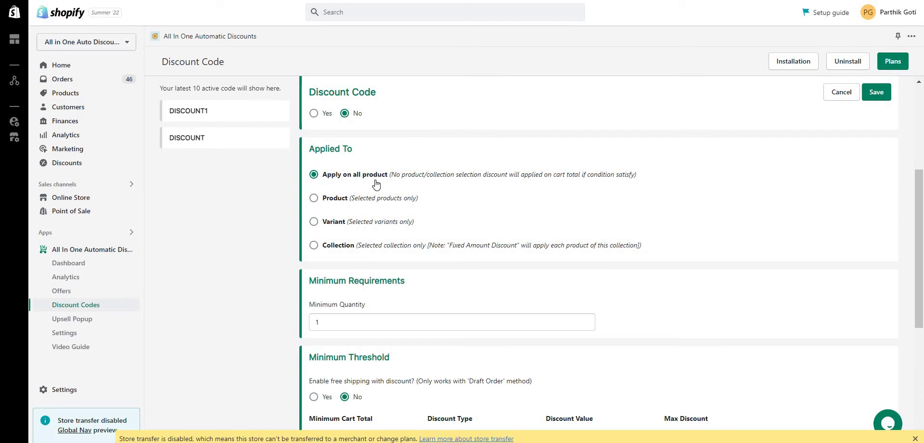
{"action": "left_click", "coordinate": [339, 201]}
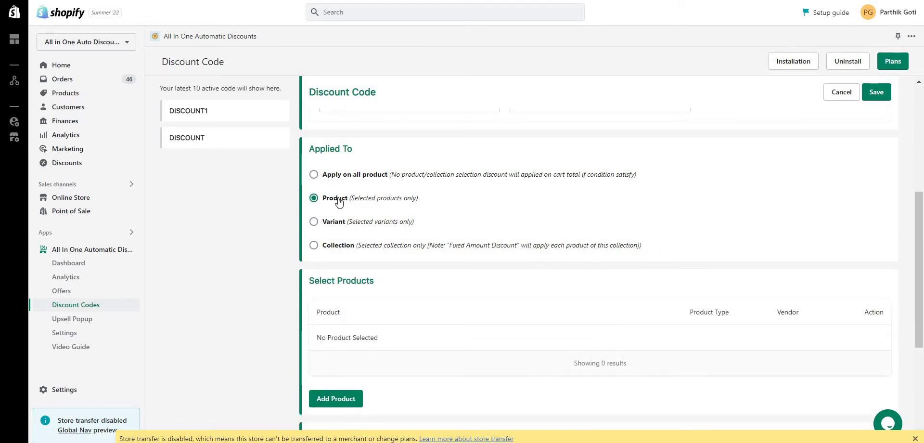
{"action": "scroll", "coordinate": [339, 202], "scroll_direction": "up", "scroll_amount": 3}
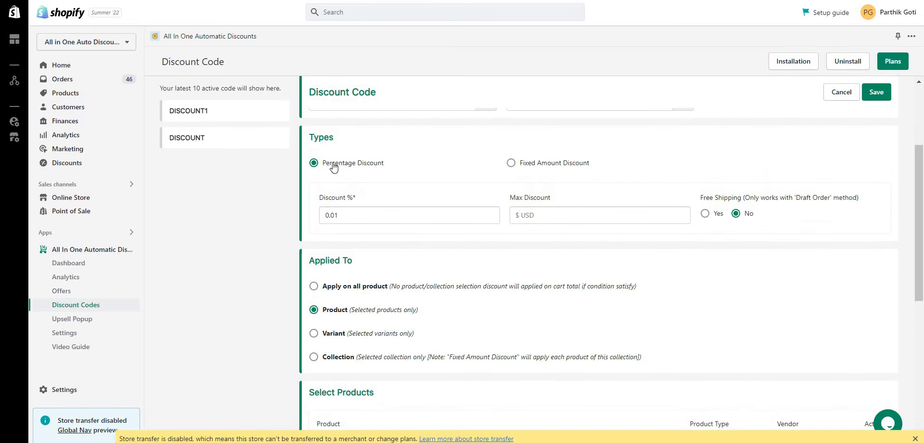
{"action": "left_click", "coordinate": [359, 219]}
{"action": "key", "text": "BackSpace"}
{"action": "key", "text": "BackSpace"}
{"action": "key", "text": "BackSpace"}
{"action": "key", "text": "BackSpace"}
{"action": "type", "text": "10"}
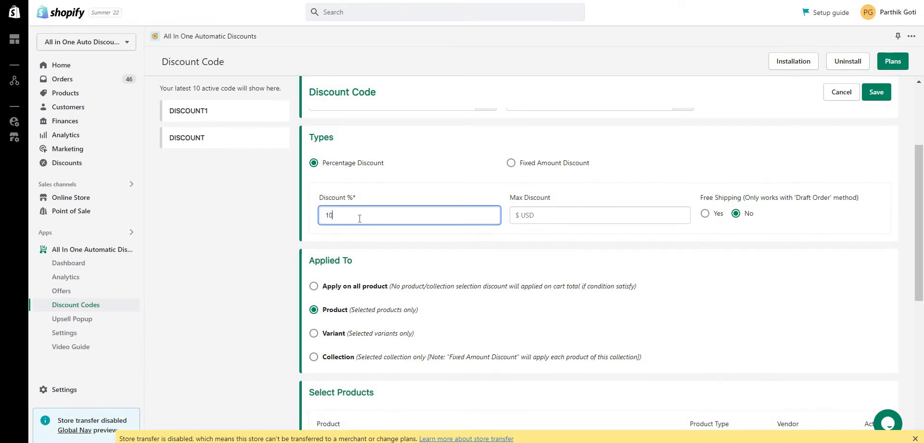
{"action": "left_click", "coordinate": [585, 214]}
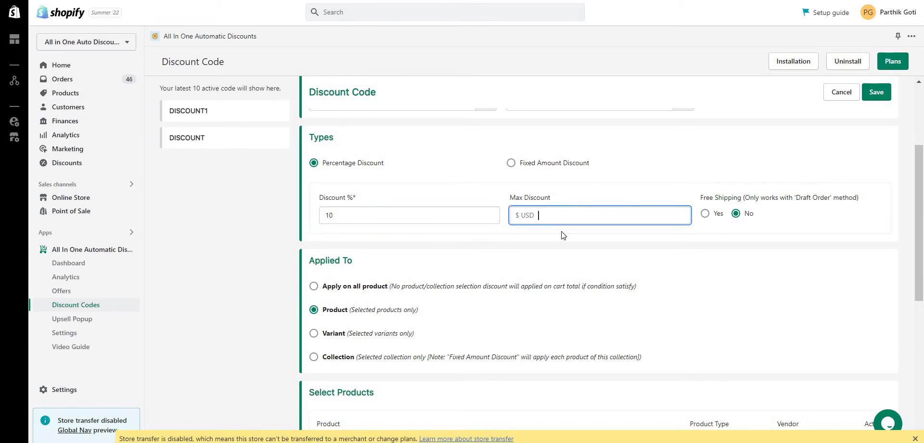
- Add the products Acai Berry and Acai Original Bowl to the discount code
{"action": "scroll", "coordinate": [563, 235], "scroll_direction": "down", "scroll_amount": 1}
{"action": "scroll", "coordinate": [563, 235], "scroll_direction": "down", "scroll_amount": 4}
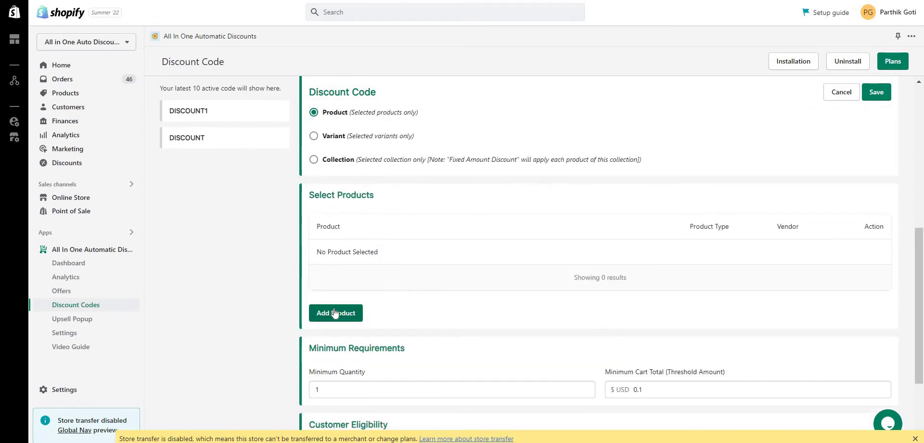
{"action": "left_click", "coordinate": [337, 313]}
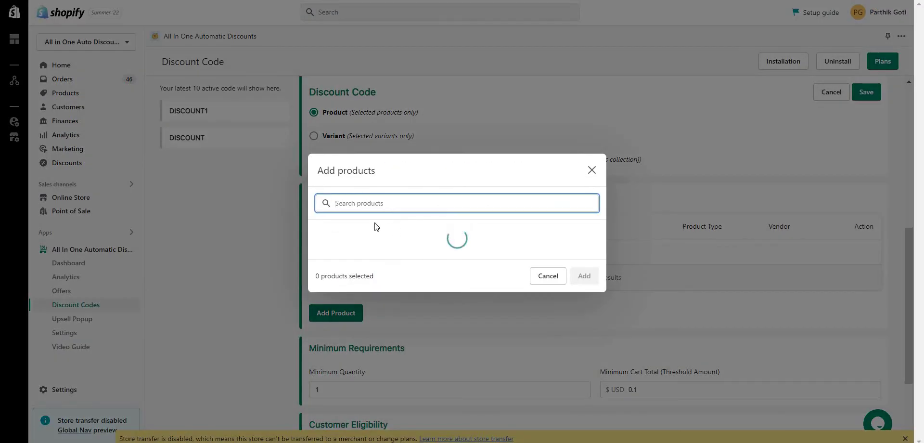
{"action": "left_click", "coordinate": [368, 216]}
{"action": "left_click", "coordinate": [381, 251]}
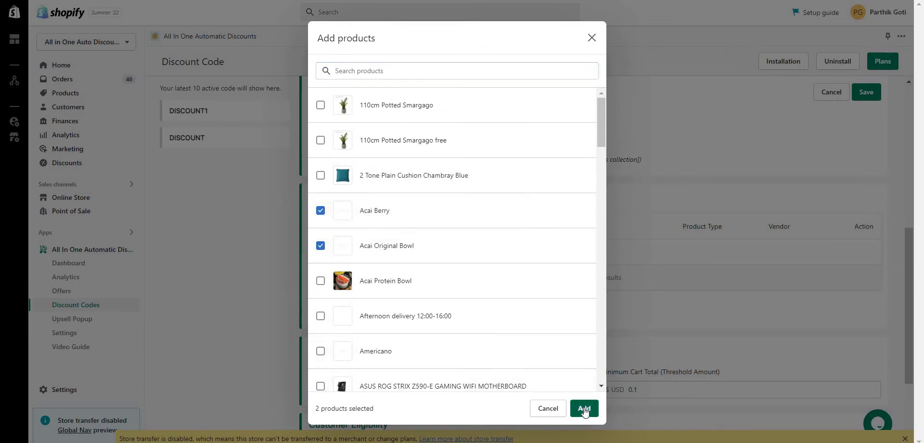
{"action": "left_click", "coordinate": [584, 407]}
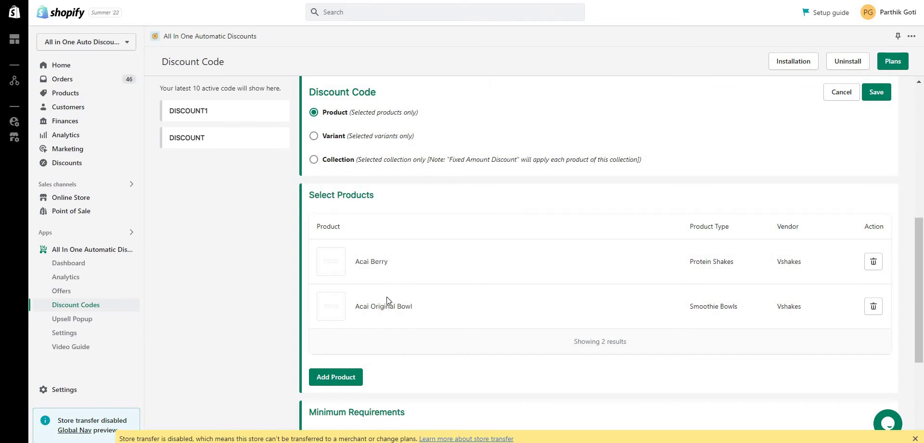
- Apply the discount code to selected variants only and add just the 16oz variant of Acai Original Bowl
{"action": "scroll", "coordinate": [385, 296], "scroll_direction": "up", "scroll_amount": 4}
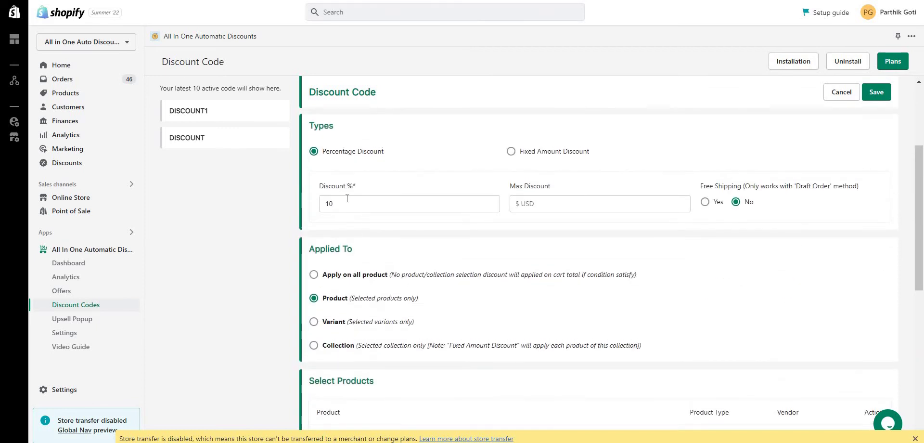
{"action": "scroll", "coordinate": [346, 198], "scroll_direction": "up", "scroll_amount": 3}
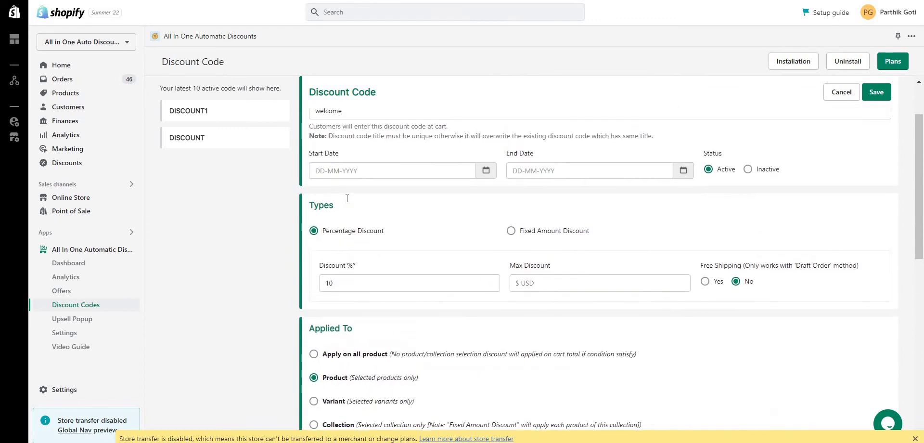
{"action": "scroll", "coordinate": [380, 238], "scroll_direction": "down", "scroll_amount": 6}
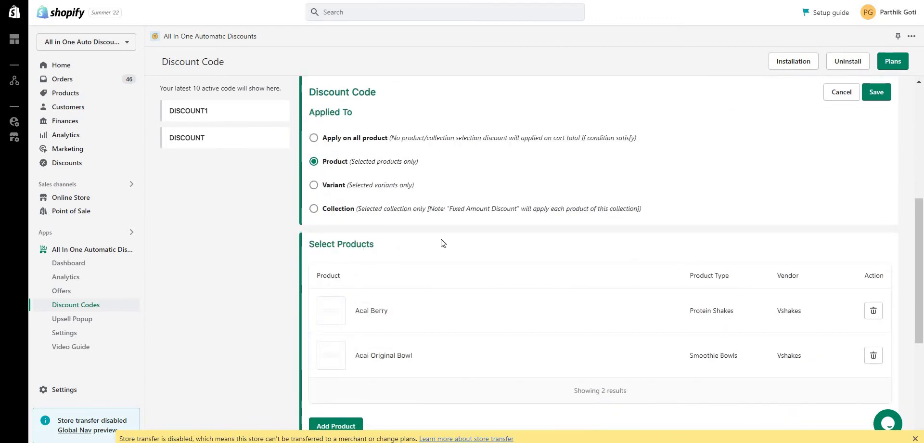
{"action": "left_click", "coordinate": [340, 189]}
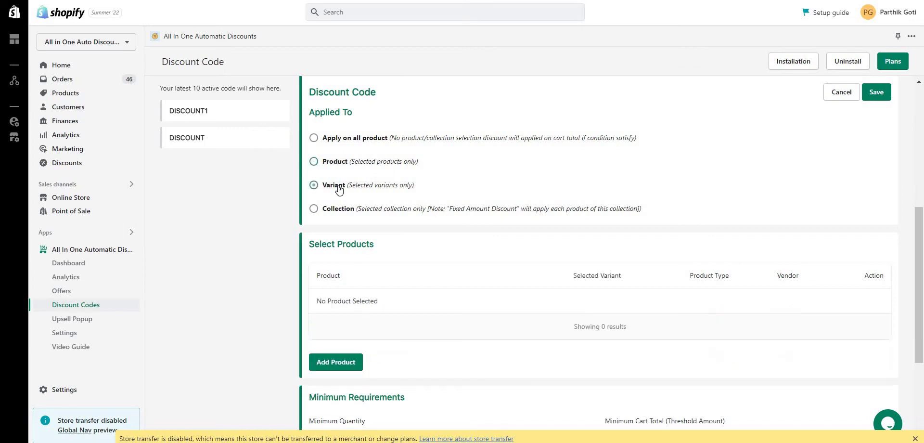
{"action": "left_click", "coordinate": [353, 361]}
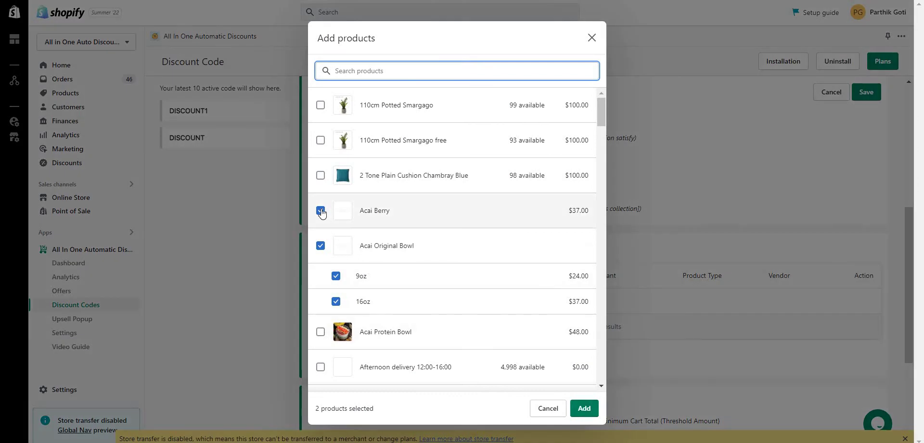
{"action": "left_click", "coordinate": [320, 210]}
{"action": "left_click", "coordinate": [381, 250]}
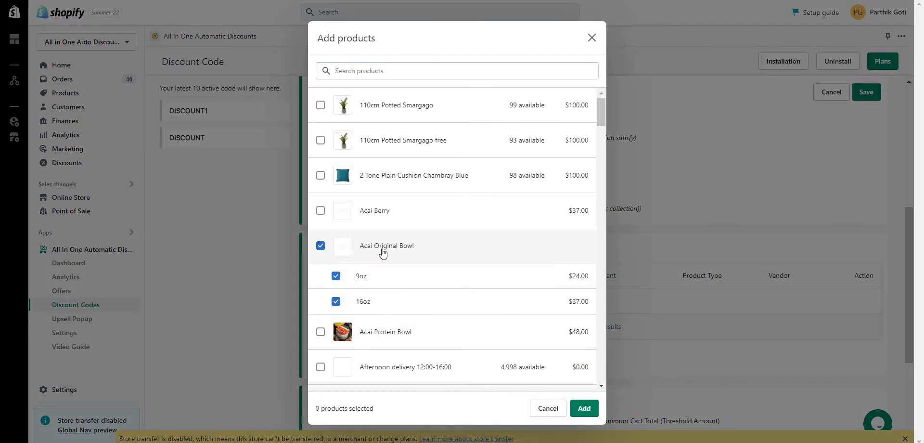
{"action": "left_click", "coordinate": [362, 309]}
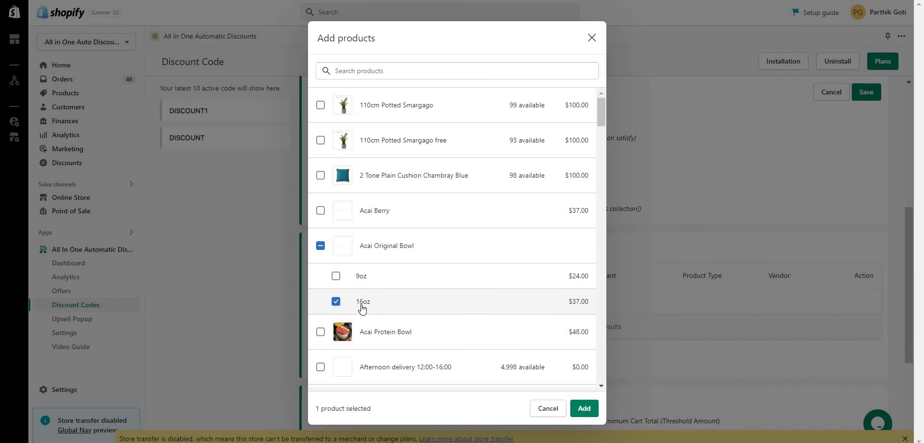
{"action": "left_click", "coordinate": [584, 407]}
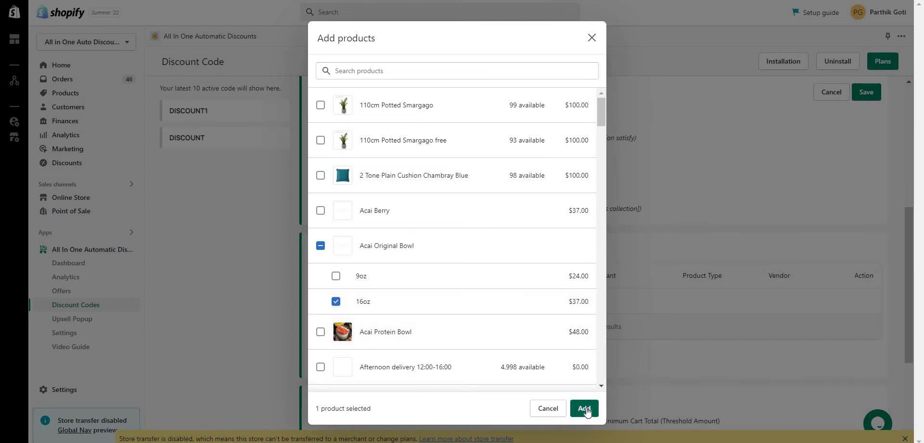
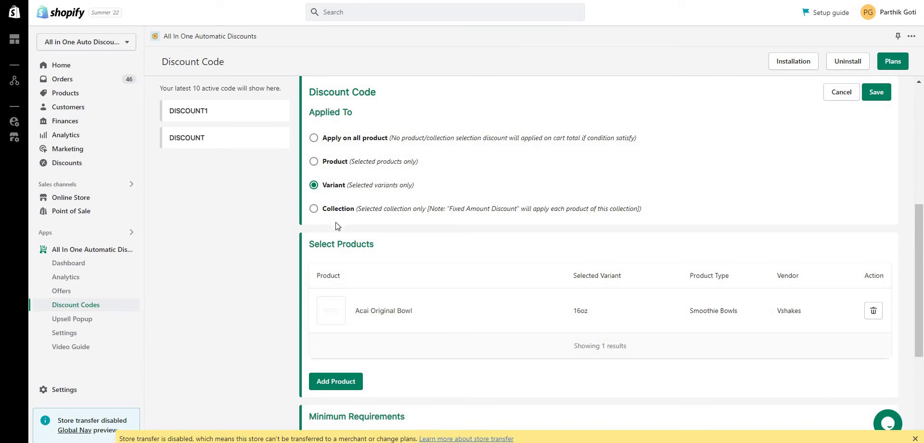
- Apply the code to selected collections and add All, Bogo Discount - Toy & game collection based, and Bundle Discount - Electronic Variant based
{"action": "left_click", "coordinate": [332, 212]}
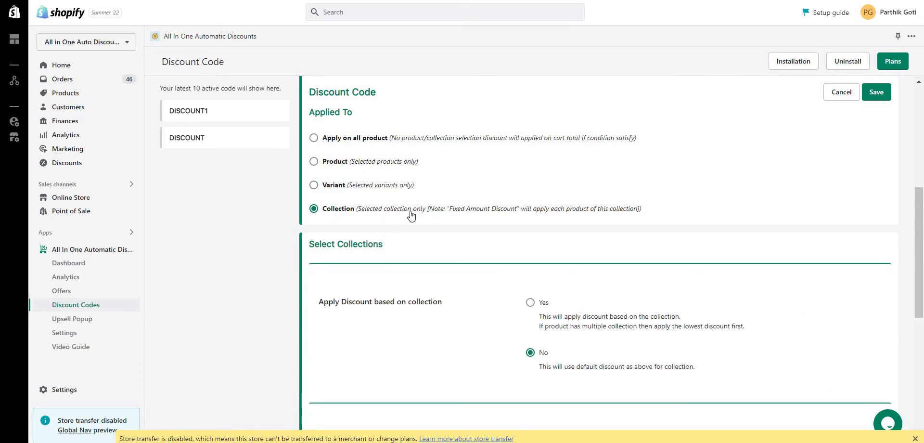
{"action": "scroll", "coordinate": [410, 215], "scroll_direction": "up", "scroll_amount": 3}
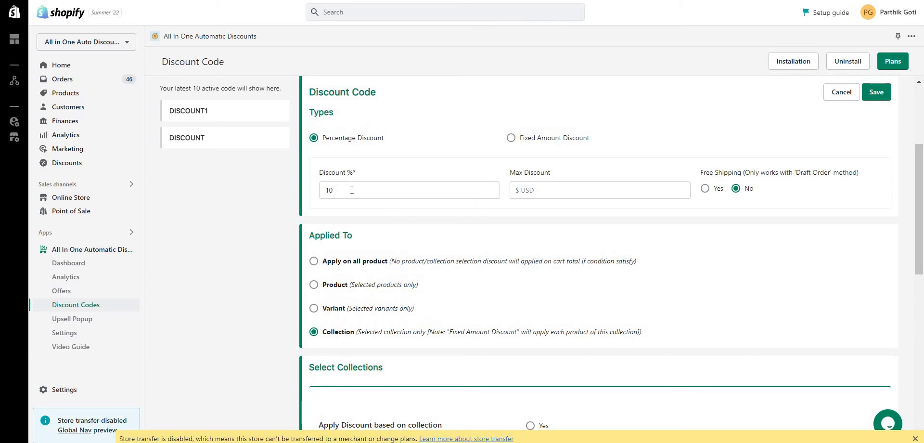
{"action": "scroll", "coordinate": [352, 190], "scroll_direction": "up", "scroll_amount": 1}
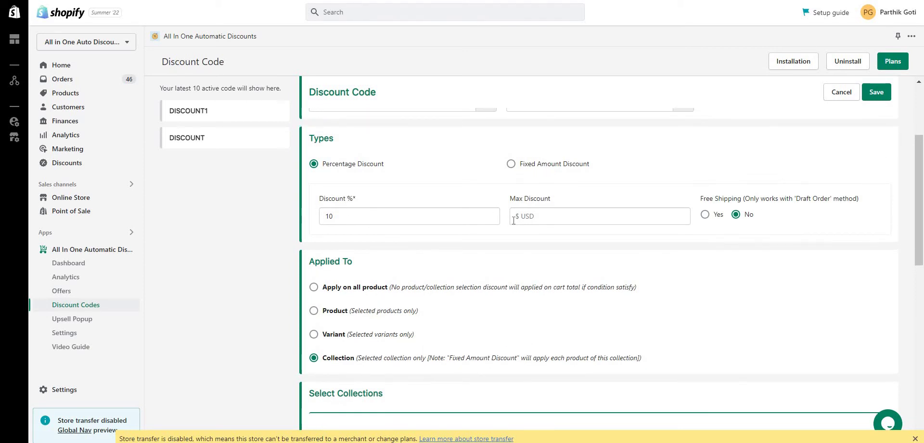
{"action": "scroll", "coordinate": [514, 220], "scroll_direction": "down", "scroll_amount": 6}
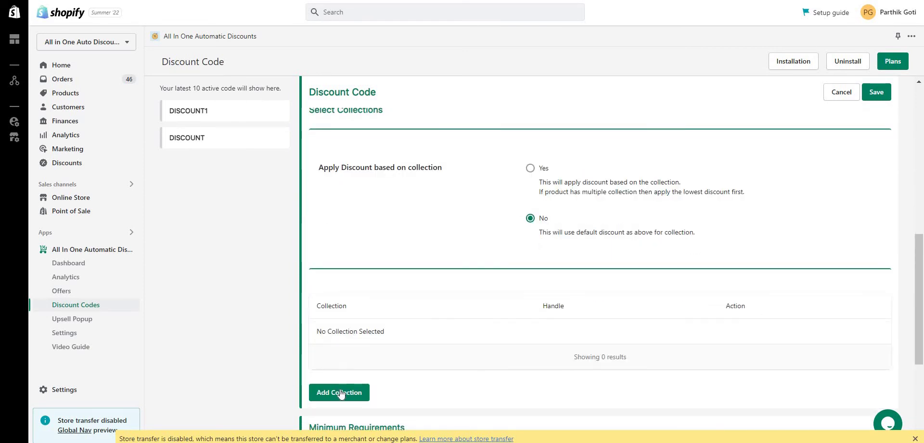
{"action": "left_click", "coordinate": [340, 394]}
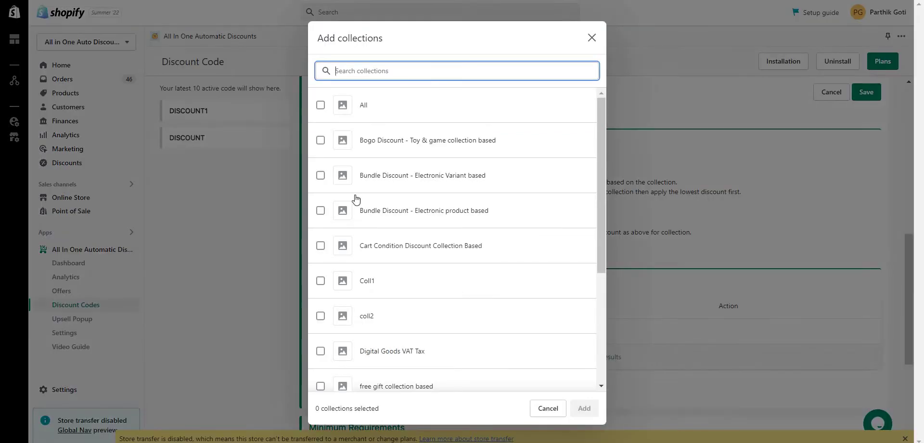
{"action": "left_click", "coordinate": [319, 105]}
{"action": "left_click", "coordinate": [320, 141]}
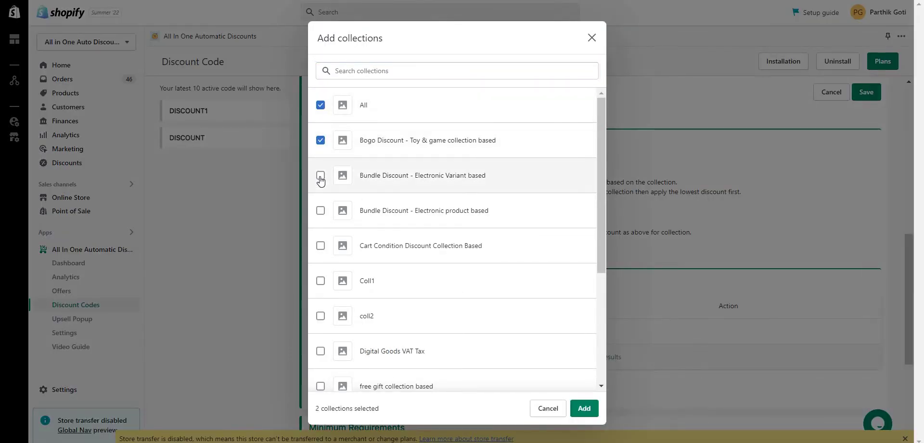
{"action": "left_click", "coordinate": [321, 177]}
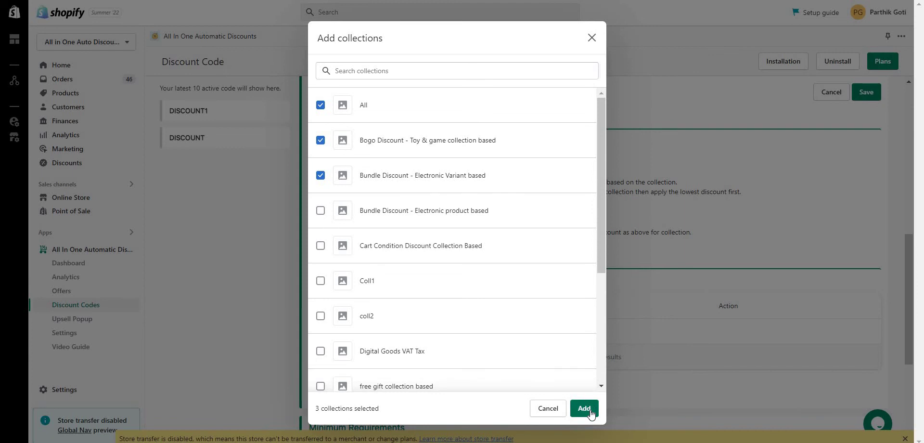
{"action": "left_click", "coordinate": [584, 408]}
- Review the selected collections, the option to apply the discount based on collection, the discount percentage and the code title
{"action": "scroll", "coordinate": [609, 360], "scroll_direction": "down", "scroll_amount": 3}
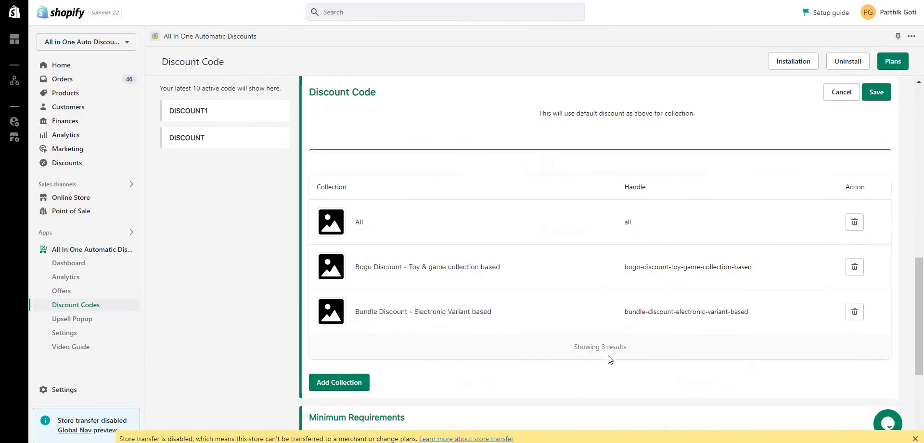
{"action": "scroll", "coordinate": [609, 360], "scroll_direction": "up", "scroll_amount": 6}
{"action": "scroll", "coordinate": [609, 360], "scroll_direction": "down", "scroll_amount": 2}
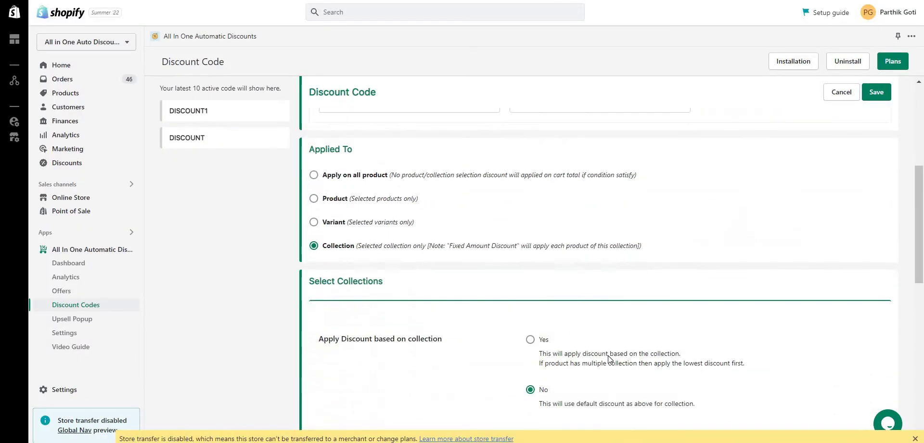
{"action": "scroll", "coordinate": [608, 360], "scroll_direction": "down", "scroll_amount": 8}
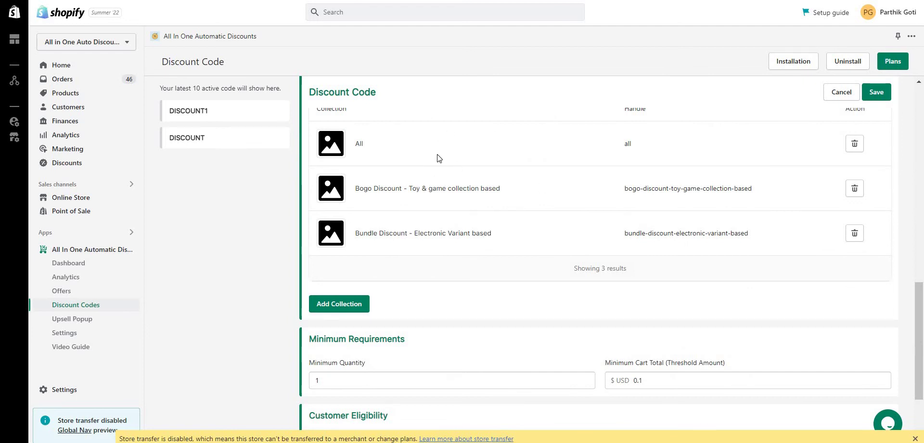
{"action": "scroll", "coordinate": [436, 154], "scroll_direction": "up", "scroll_amount": 10}
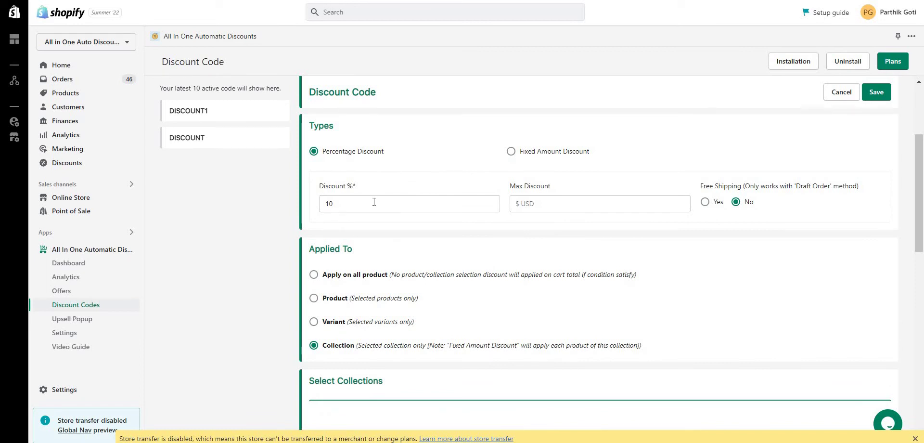
{"action": "scroll", "coordinate": [374, 202], "scroll_direction": "down", "scroll_amount": 5}
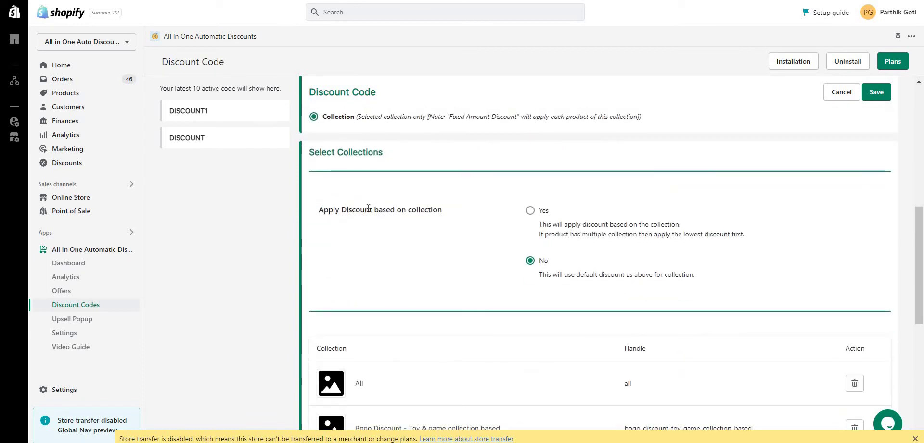
{"action": "triple_click", "coordinate": [362, 211]}
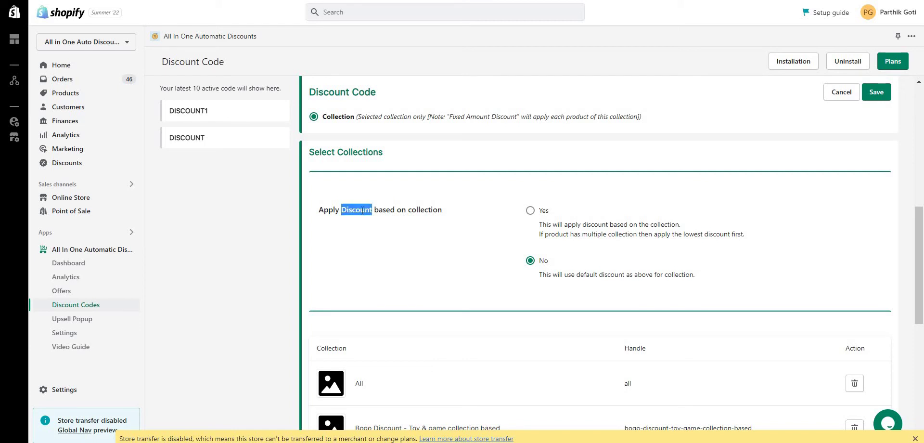
{"action": "left_click", "coordinate": [426, 208]}
{"action": "scroll", "coordinate": [385, 192], "scroll_direction": "up", "scroll_amount": 10}
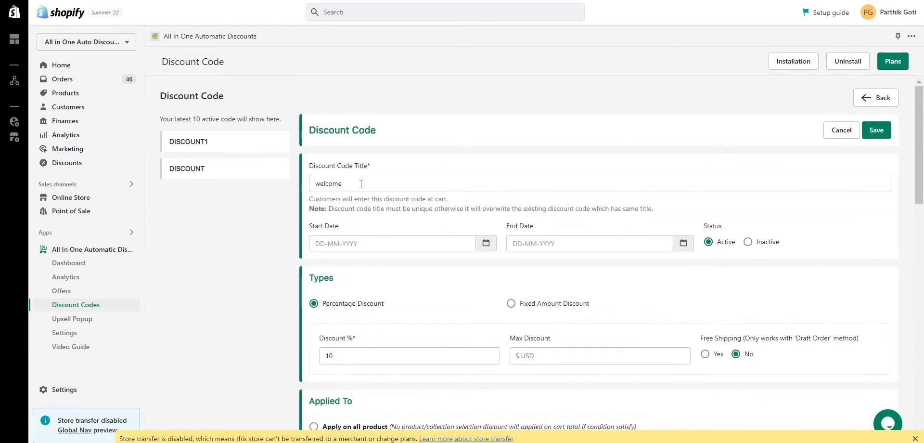
{"action": "double_click", "coordinate": [361, 184]}
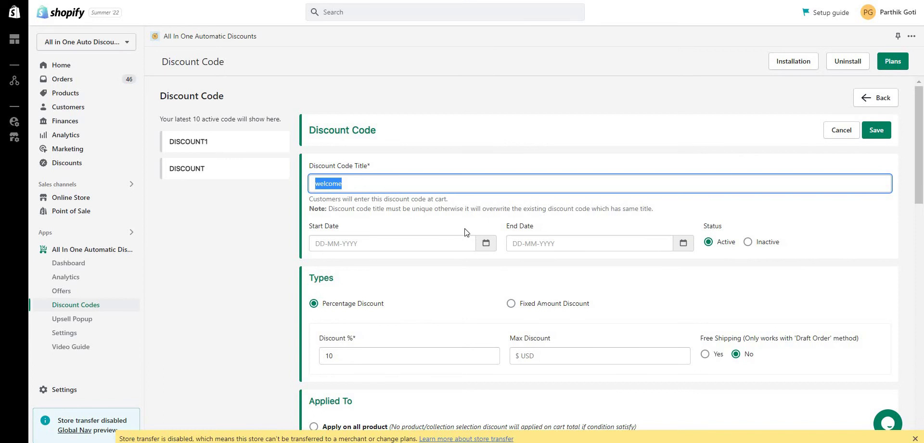
{"action": "scroll", "coordinate": [465, 232], "scroll_direction": "down", "scroll_amount": 4}
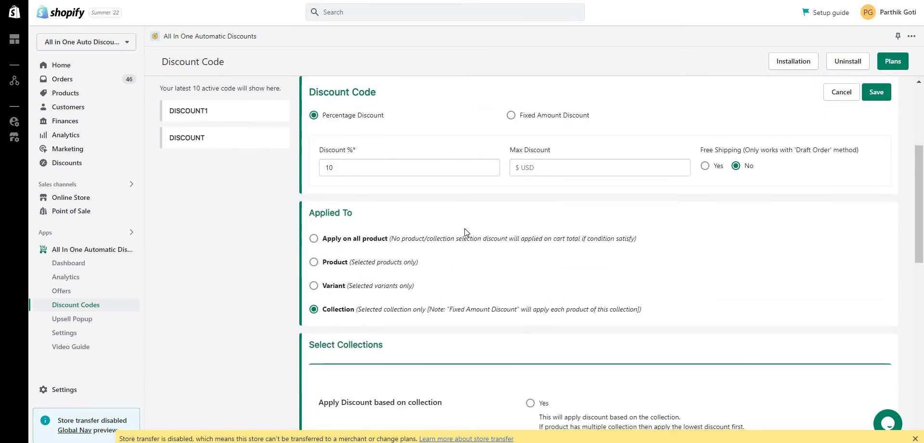
- Enable applying the discount based on collection for the selected collections
{"action": "scroll", "coordinate": [464, 228], "scroll_direction": "down", "scroll_amount": 5}
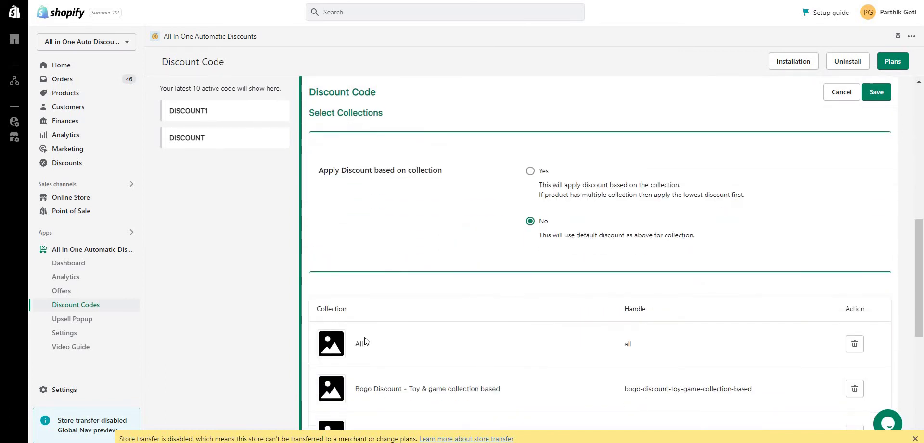
{"action": "scroll", "coordinate": [388, 351], "scroll_direction": "down", "scroll_amount": 2}
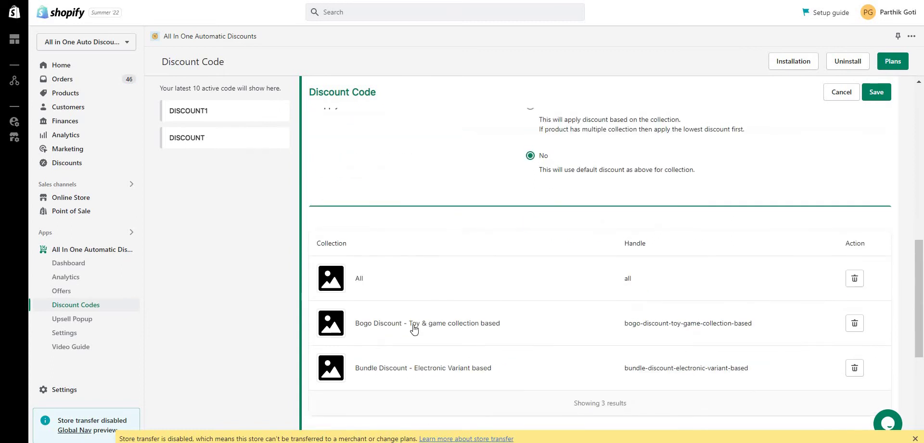
{"action": "scroll", "coordinate": [394, 322], "scroll_direction": "down", "scroll_amount": 1}
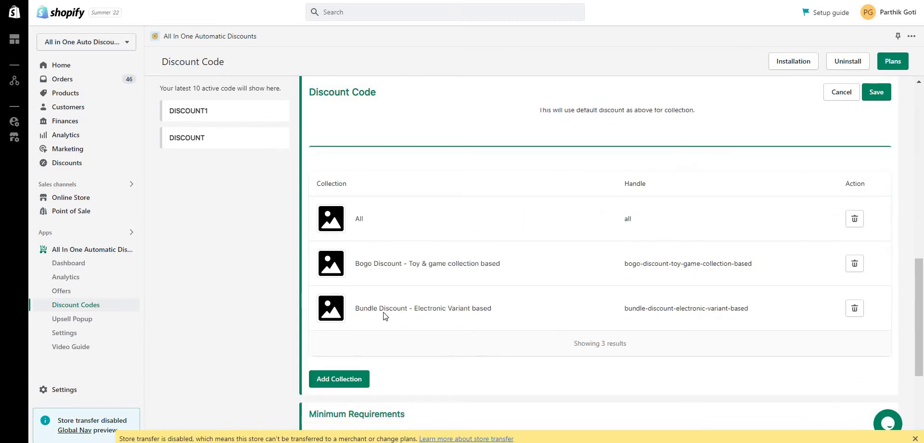
{"action": "scroll", "coordinate": [385, 315], "scroll_direction": "up", "scroll_amount": 3}
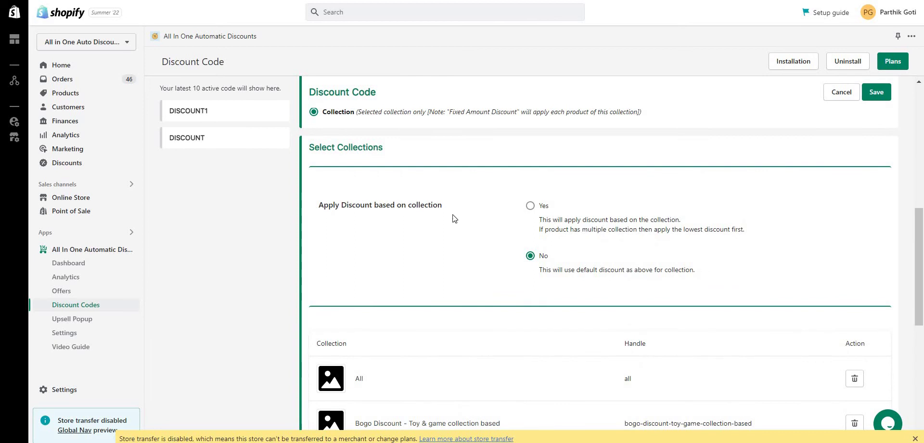
{"action": "left_click", "coordinate": [531, 207]}
- Set percentage discounts of 10 for All, 20 for Bogo Discount - Toy & game collection based, and 30 for Bundle Discount - Electronic Variant based
{"action": "scroll", "coordinate": [466, 270], "scroll_direction": "down", "scroll_amount": 4}
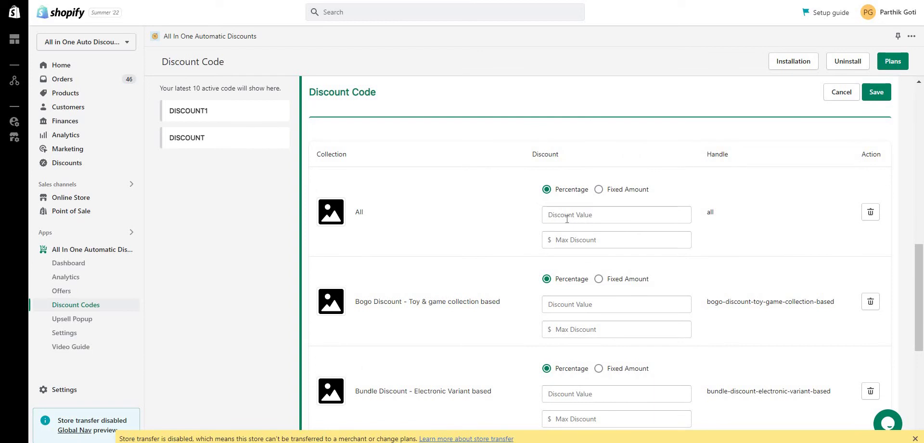
{"action": "left_click", "coordinate": [566, 219]}
{"action": "type", "text": "10"}
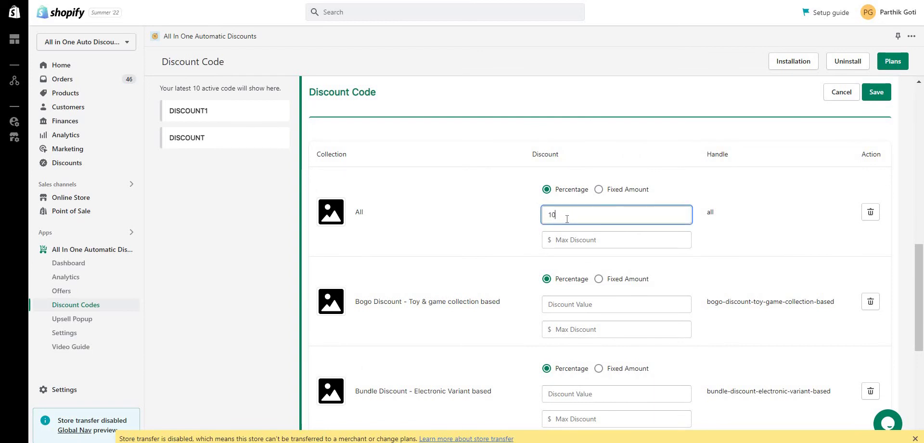
{"action": "scroll", "coordinate": [575, 254], "scroll_direction": "down", "scroll_amount": 1}
{"action": "left_click", "coordinate": [571, 246]}
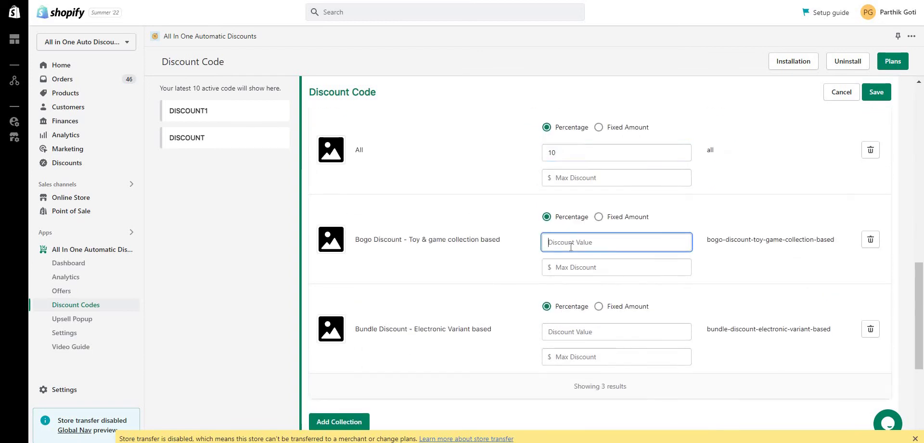
{"action": "type", "text": "20"}
{"action": "scroll", "coordinate": [576, 288], "scroll_direction": "down", "scroll_amount": 1}
{"action": "scroll", "coordinate": [577, 304], "scroll_direction": "up", "scroll_amount": 1}
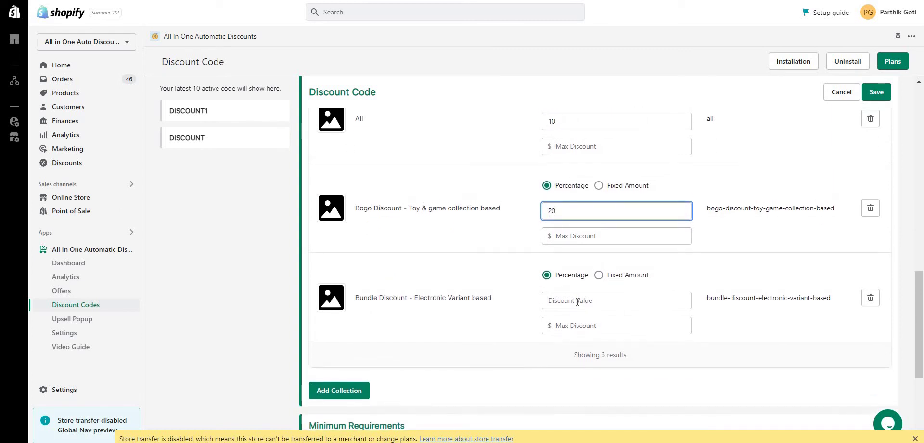
{"action": "left_click", "coordinate": [577, 301]}
{"action": "type", "text": "30"}
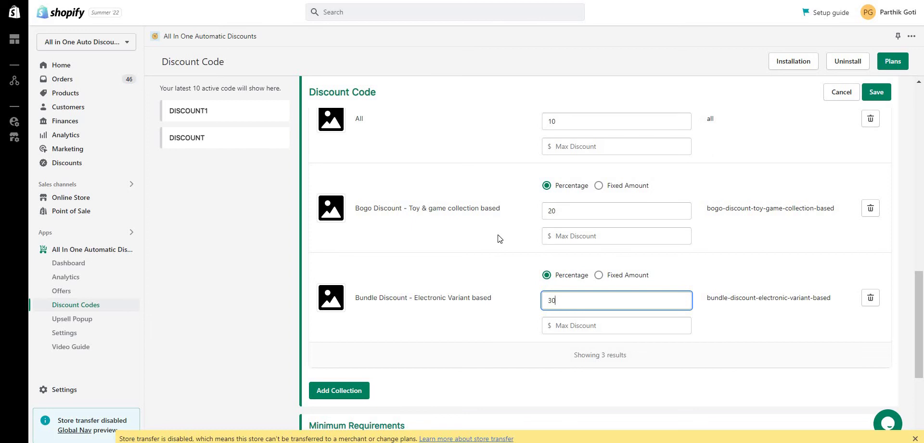
- Review the code title, the discount of each collection, the minimum quantity and cart total requirements, and the customer eligibility options
{"action": "scroll", "coordinate": [498, 238], "scroll_direction": "up", "scroll_amount": 10}
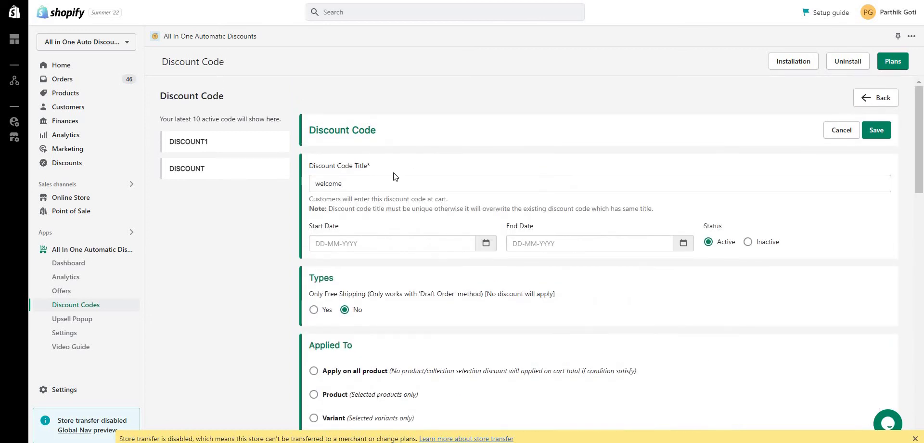
{"action": "scroll", "coordinate": [394, 176], "scroll_direction": "down", "scroll_amount": 10}
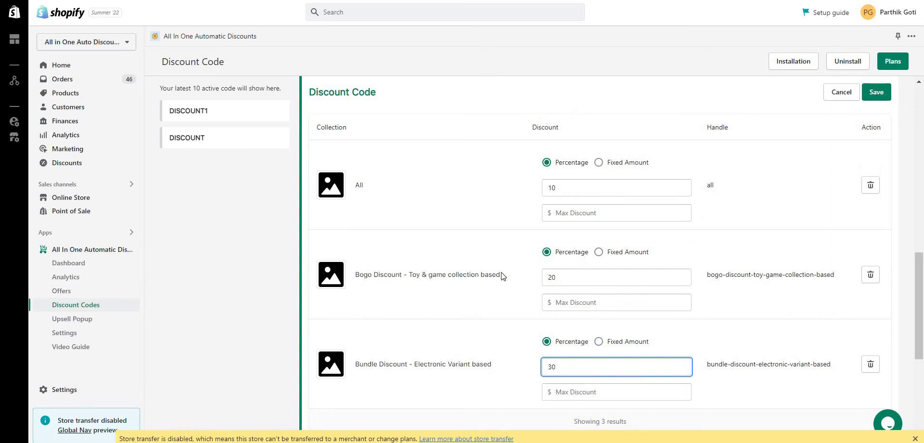
{"action": "scroll", "coordinate": [374, 309], "scroll_direction": "down", "scroll_amount": 1}
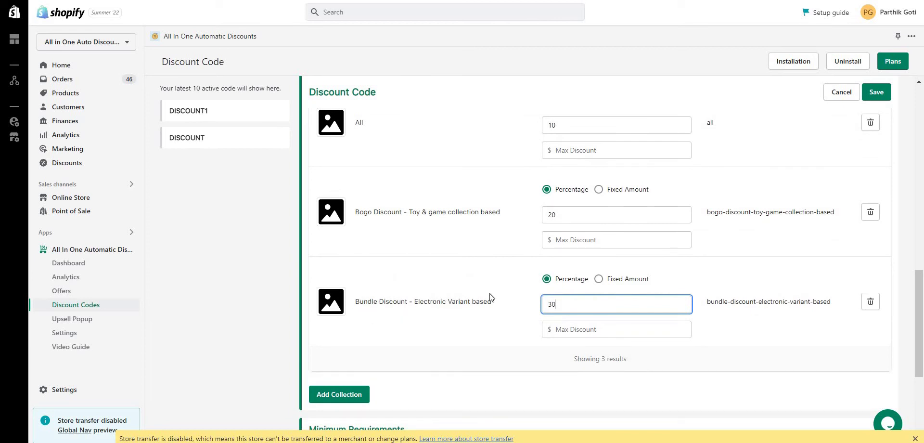
{"action": "scroll", "coordinate": [449, 293], "scroll_direction": "up", "scroll_amount": 1}
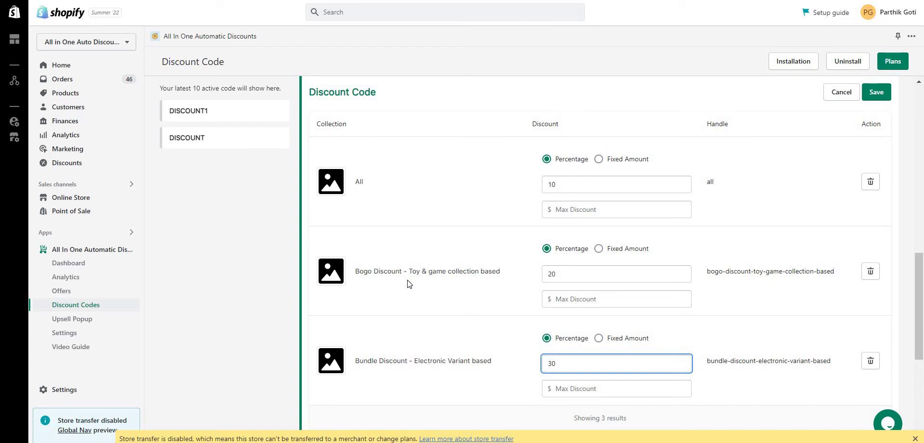
{"action": "scroll", "coordinate": [407, 283], "scroll_direction": "down", "scroll_amount": 5}
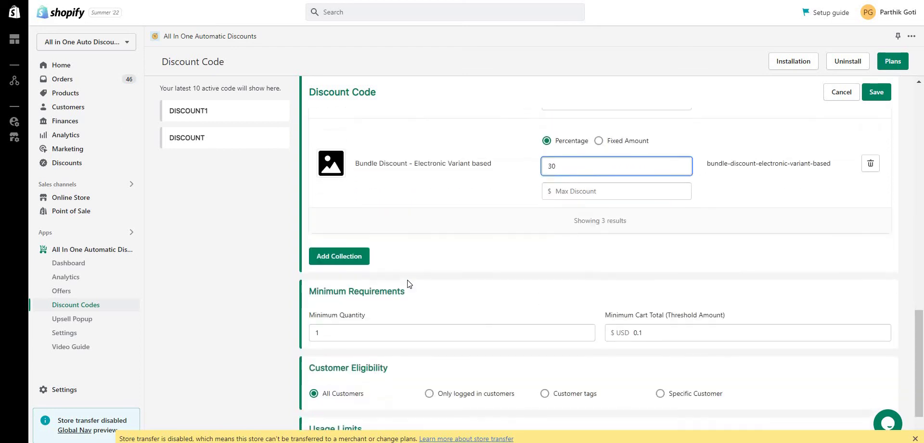
{"action": "scroll", "coordinate": [407, 283], "scroll_direction": "down", "scroll_amount": 1}
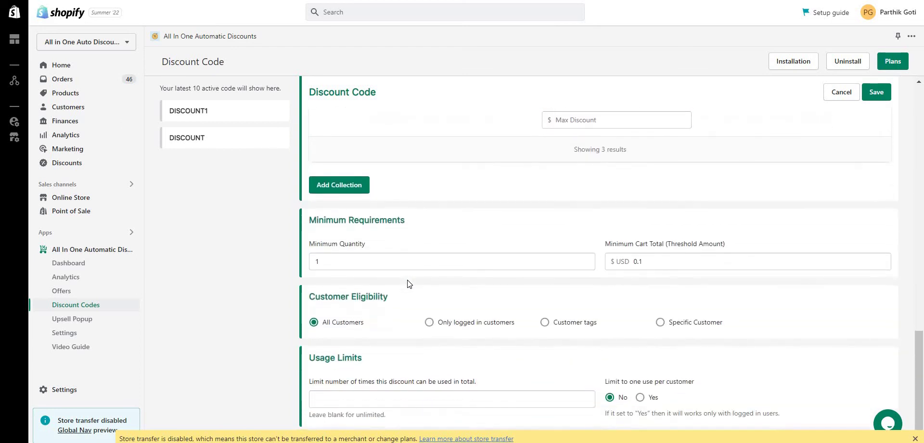
{"action": "left_click", "coordinate": [661, 261]}
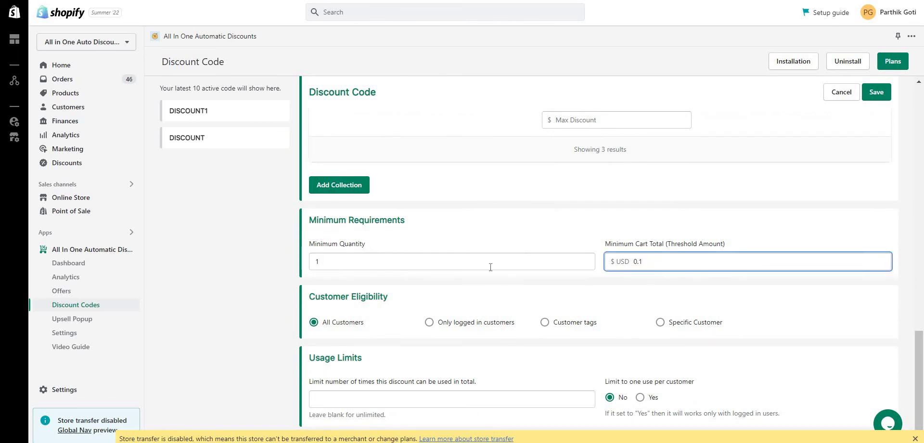
{"action": "triple_click", "coordinate": [361, 222]}
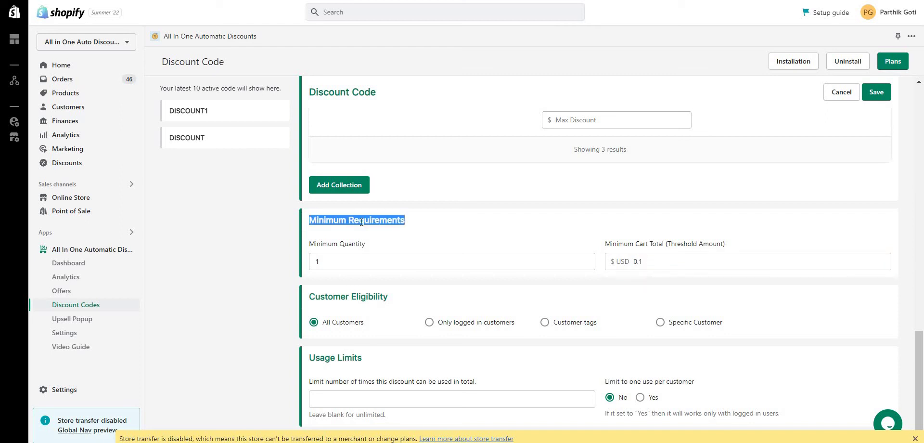
{"action": "double_click", "coordinate": [346, 297]}
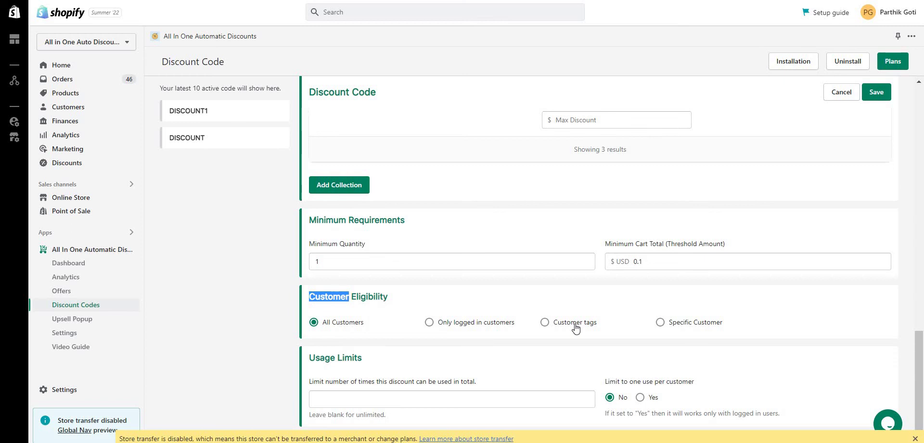
- Restrict the discount code to specific customers and limit it to one use per customer
{"action": "left_click", "coordinate": [688, 325]}
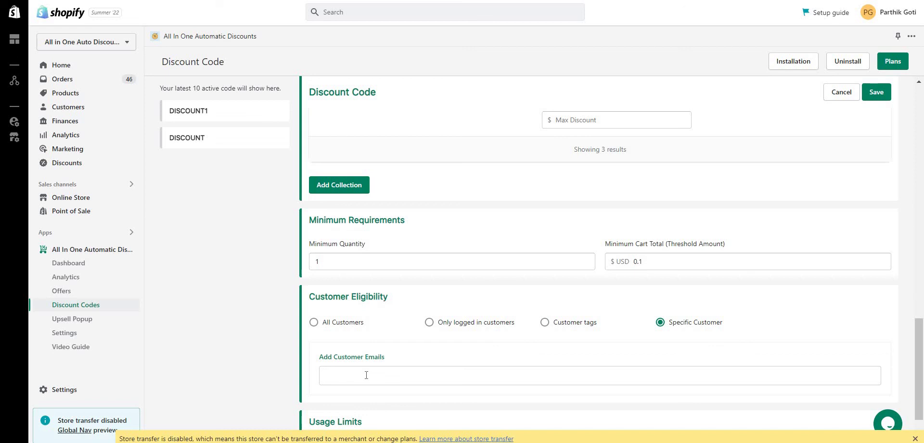
{"action": "scroll", "coordinate": [366, 375], "scroll_direction": "down", "scroll_amount": 2}
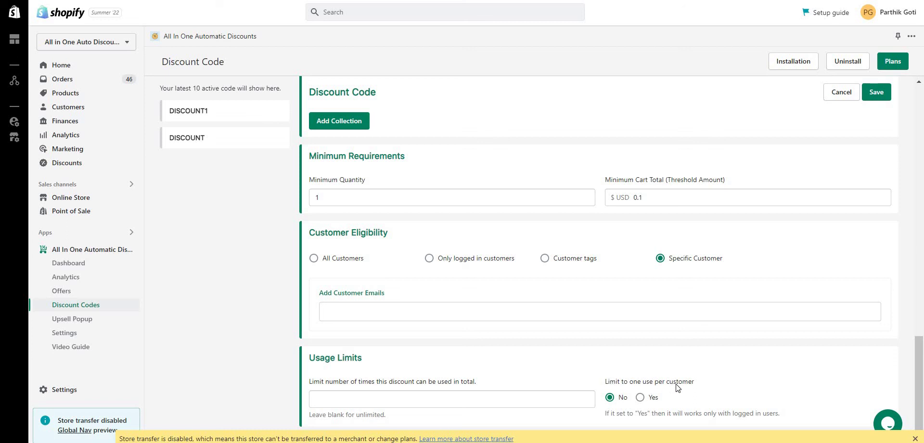
{"action": "left_click", "coordinate": [642, 401]}
- Review the code title, the discount code field on the storefront cart page, and the code's requirement, eligibility and usage settings
{"action": "scroll", "coordinate": [555, 100], "scroll_direction": "up", "scroll_amount": 15}
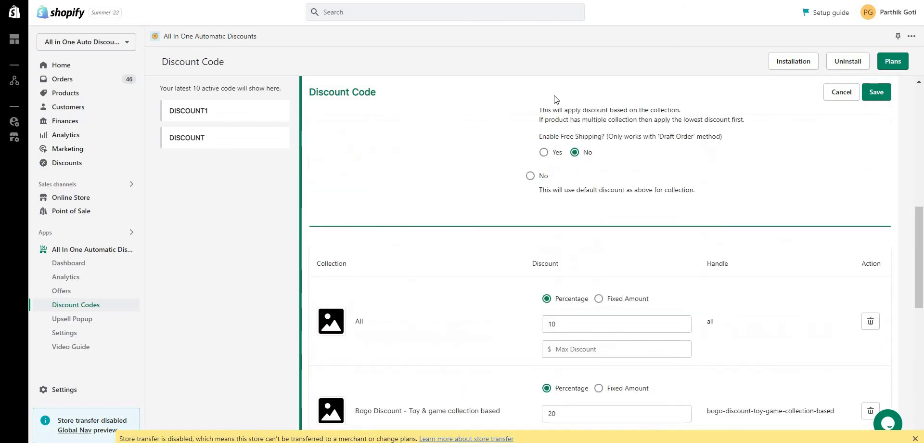
{"action": "left_click", "coordinate": [397, 181]}
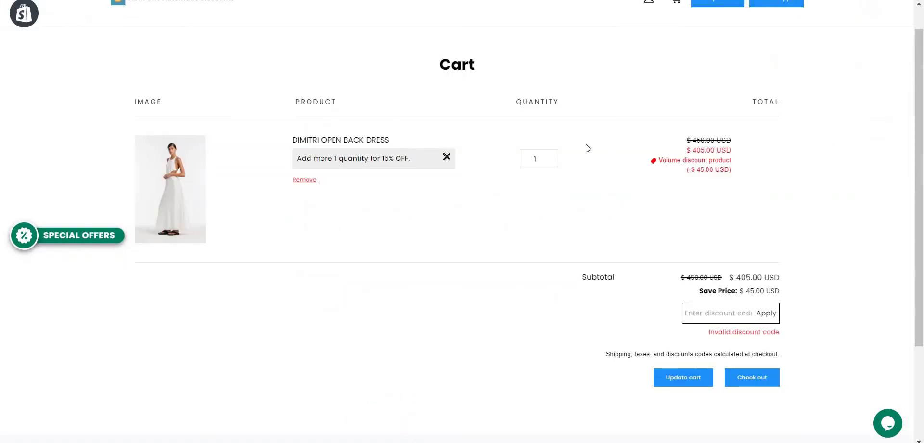
{"action": "scroll", "coordinate": [586, 147], "scroll_direction": "up", "scroll_amount": 1}
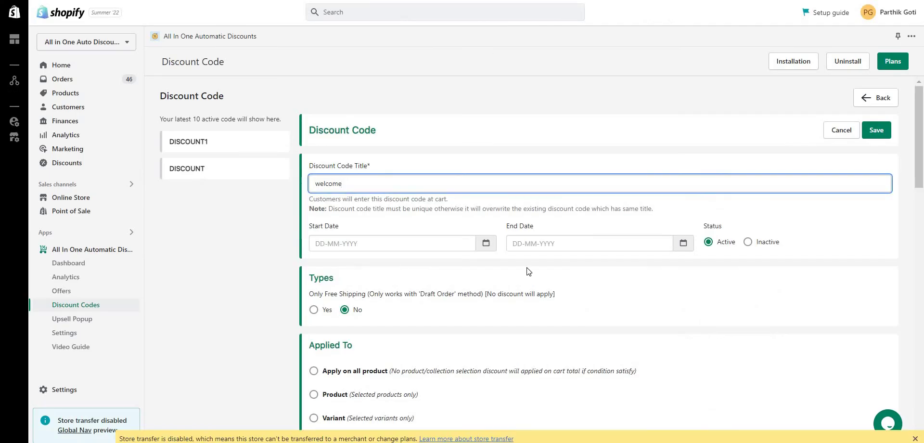
{"action": "scroll", "coordinate": [526, 270], "scroll_direction": "down", "scroll_amount": 10}
{"action": "scroll", "coordinate": [529, 270], "scroll_direction": "down", "scroll_amount": 3}
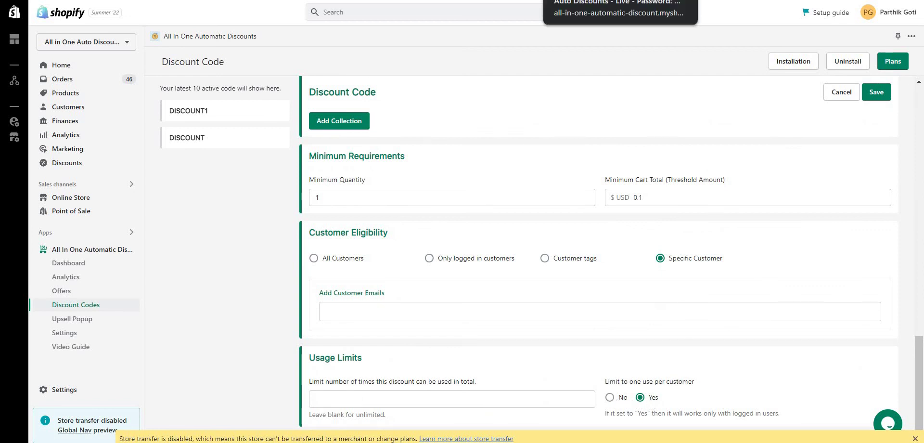
{"action": "left_click", "coordinate": [567, 0]}
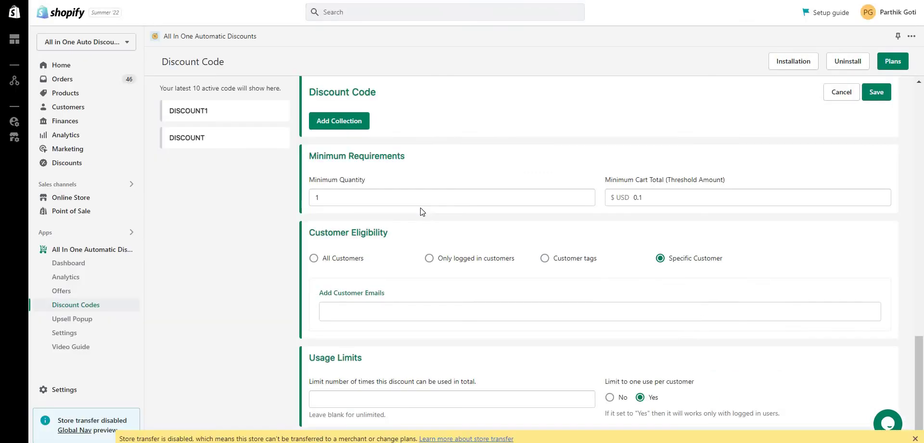
{"action": "scroll", "coordinate": [420, 210], "scroll_direction": "up", "scroll_amount": 20}
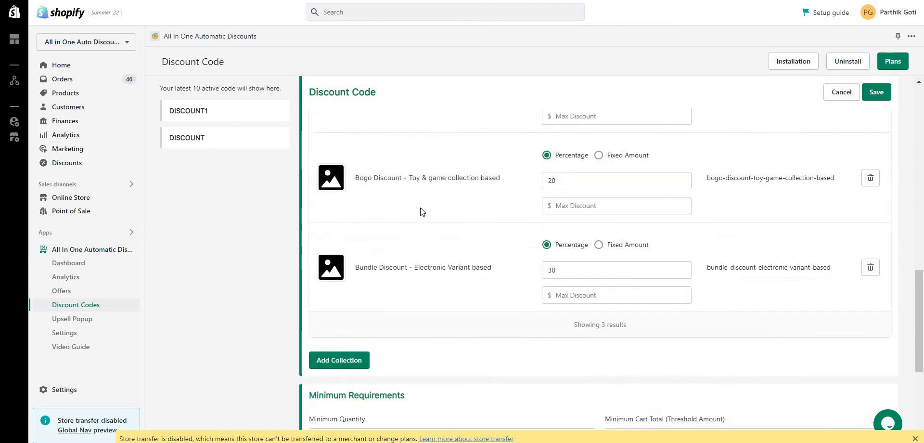
{"action": "scroll", "coordinate": [420, 211], "scroll_direction": "up", "scroll_amount": 1}
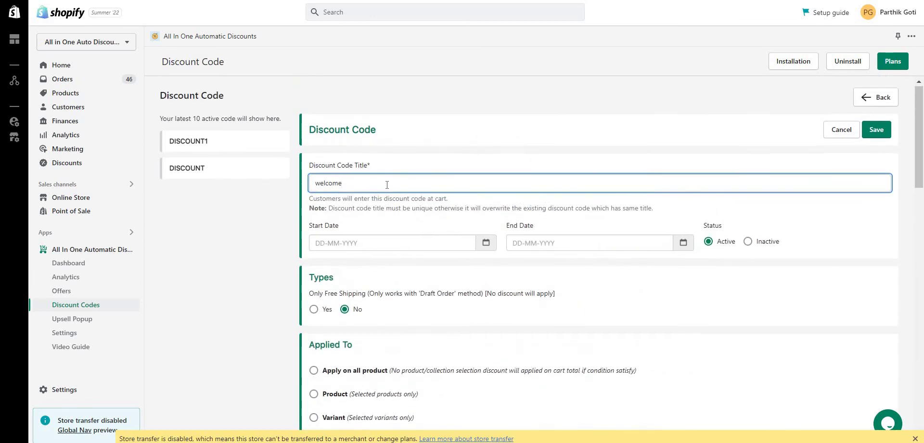